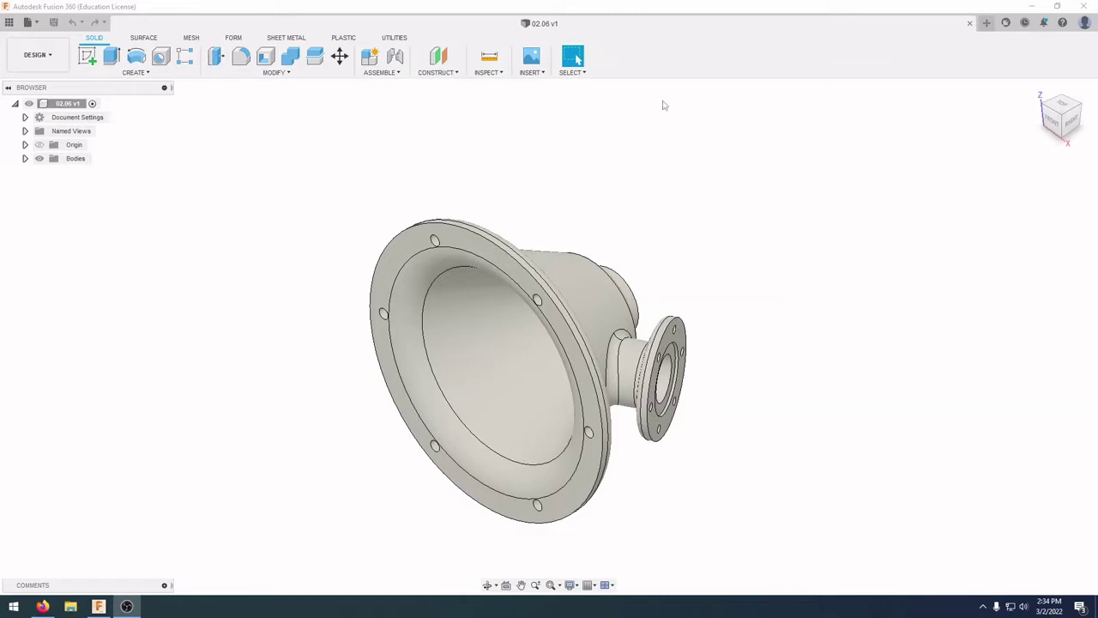
middle_click_drag(538, 329, 472, 177, "shift")
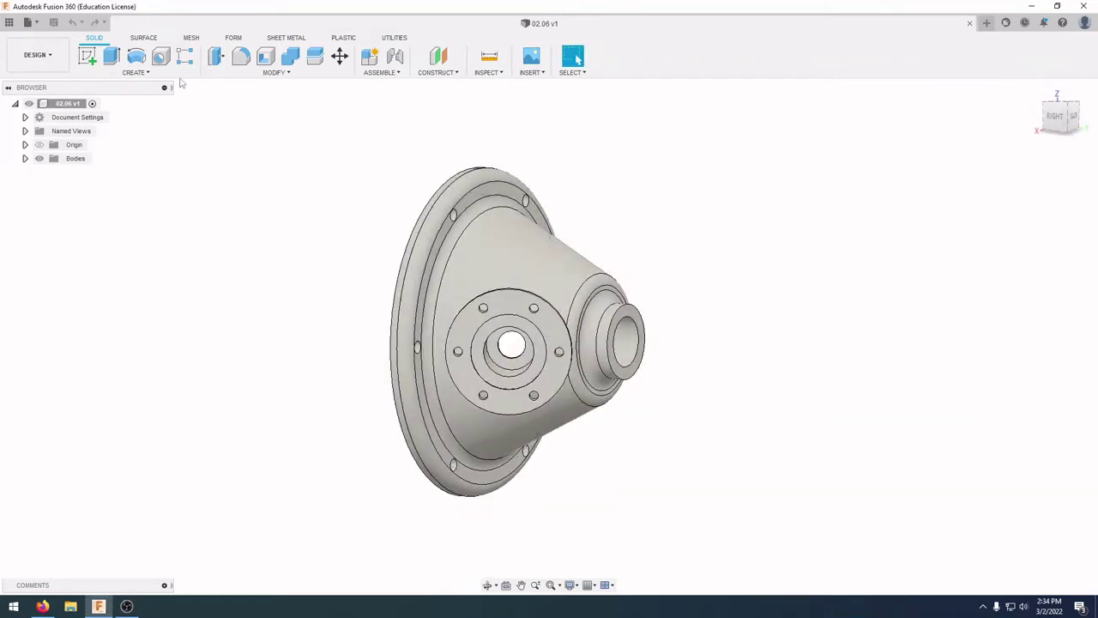
left_click(9, 23)
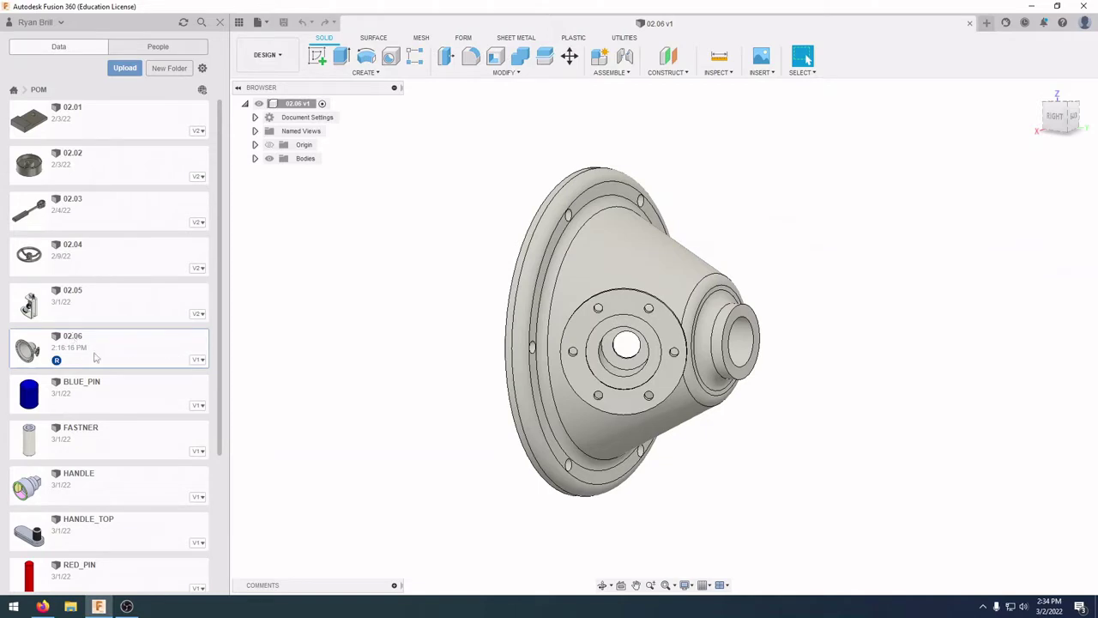
left_click(219, 22)
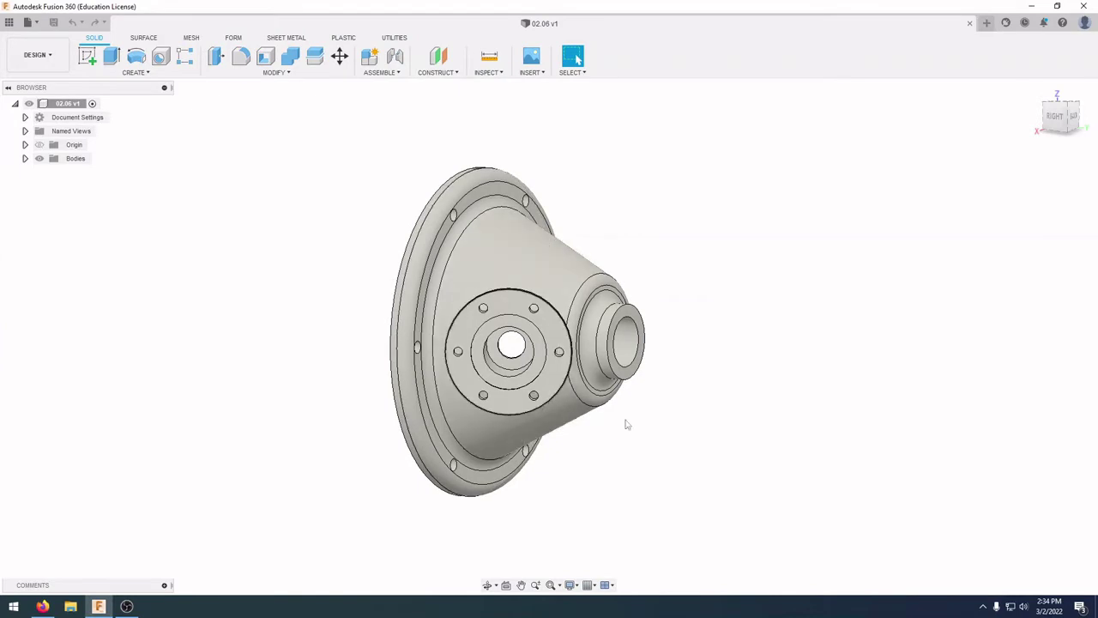
middle_click_drag(717, 453, 848, 399)
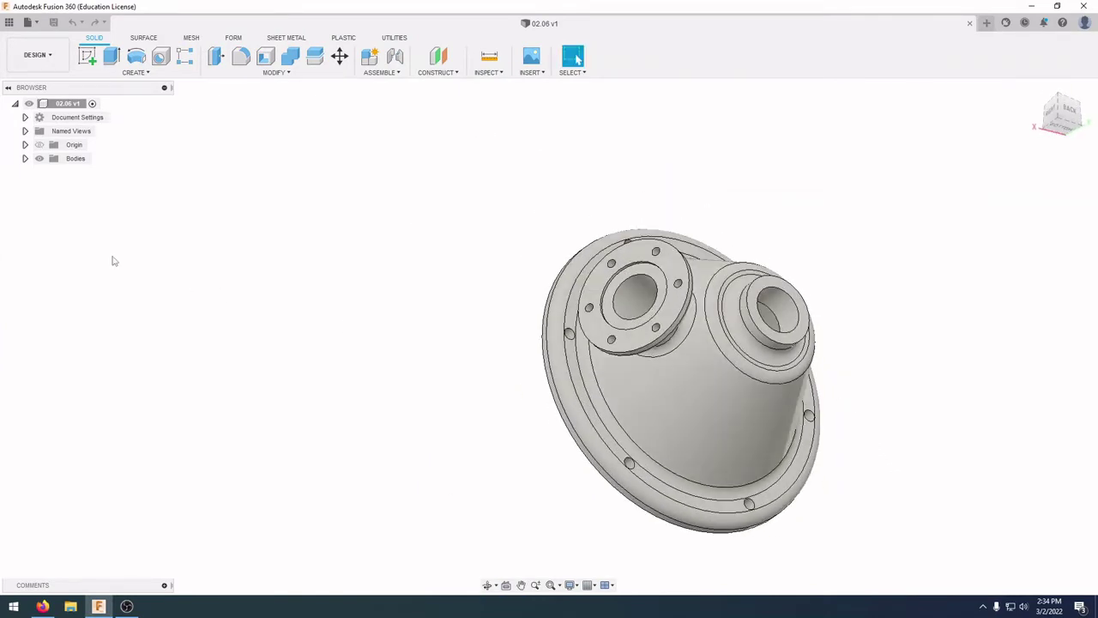
Step: Create a new drawing from the full assembly using the ASME standard, inches and an A (11in x 8.5in) sheet
left_click(50, 57)
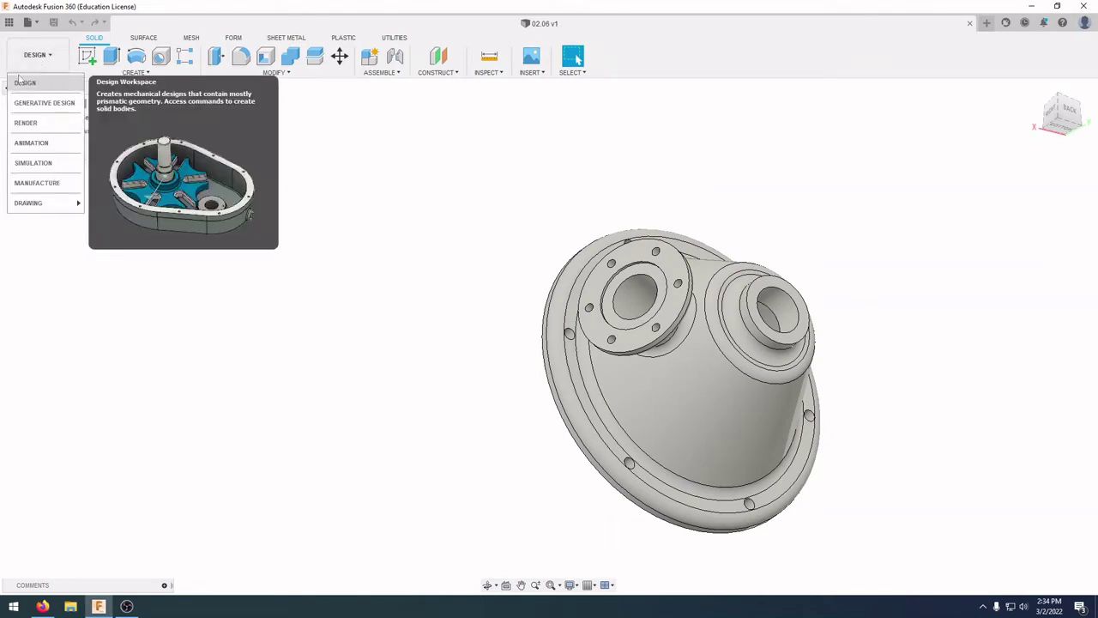
mouse_move(52, 207)
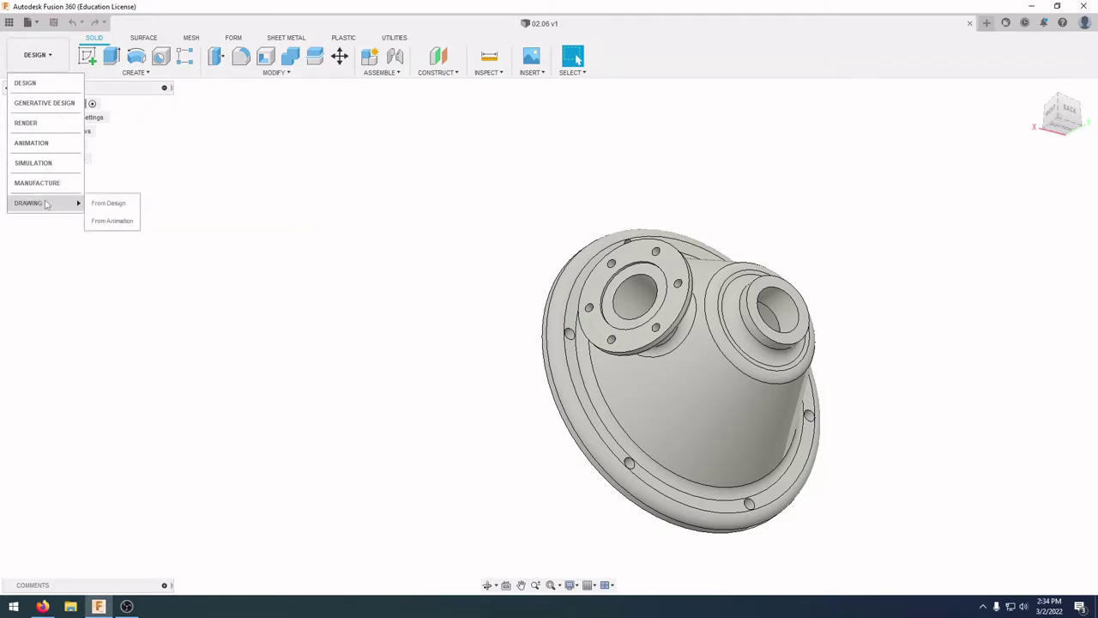
left_click(120, 209)
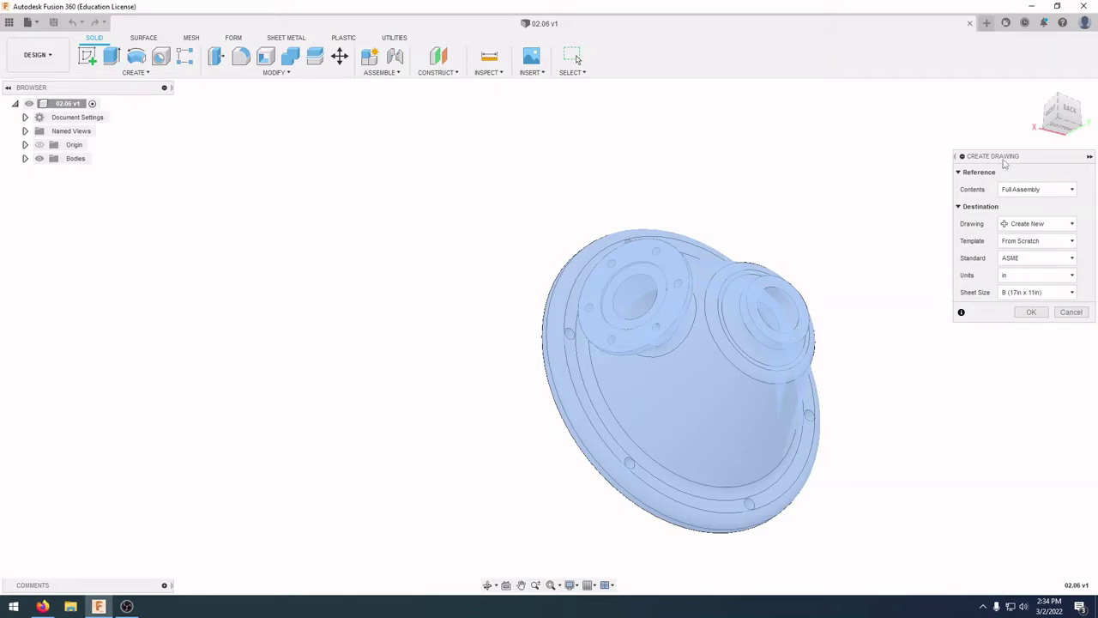
left_click(1073, 293)
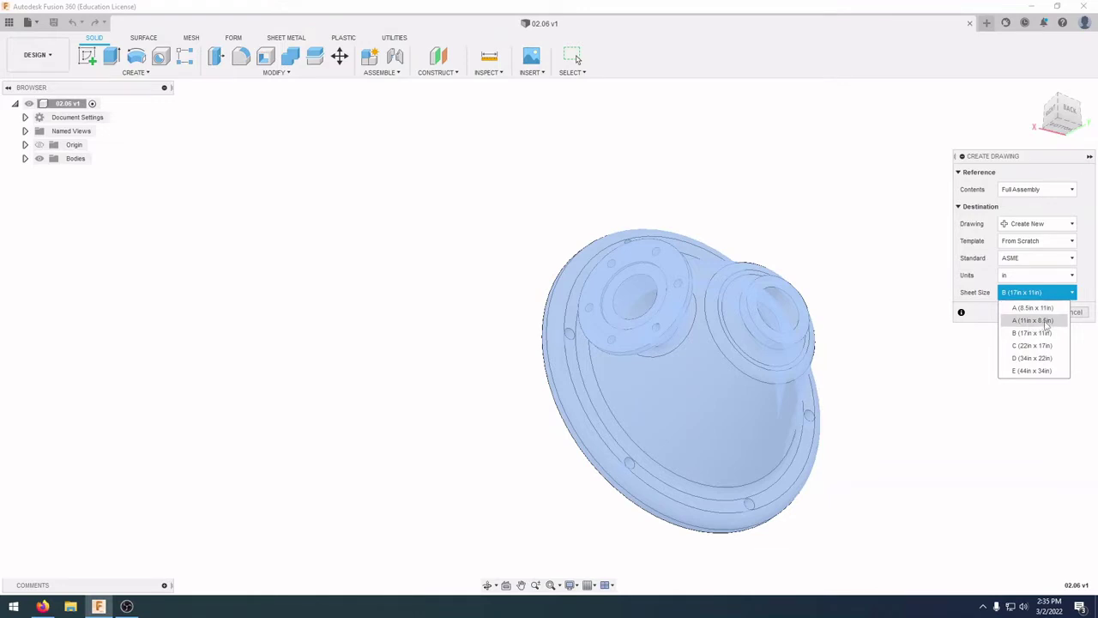
left_click(1047, 322)
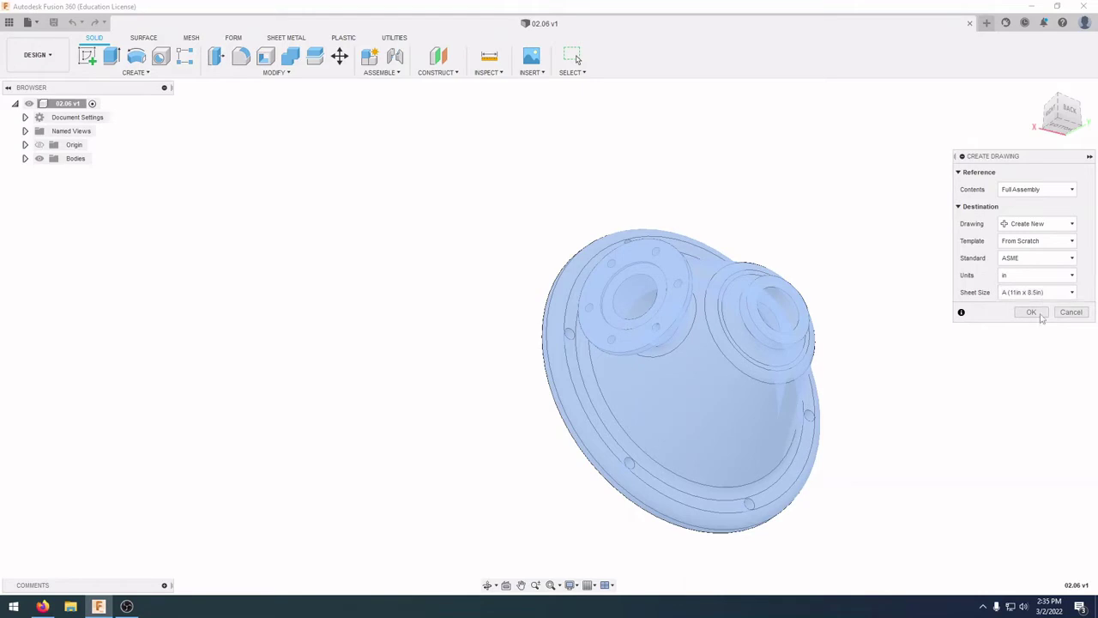
left_click(1033, 312)
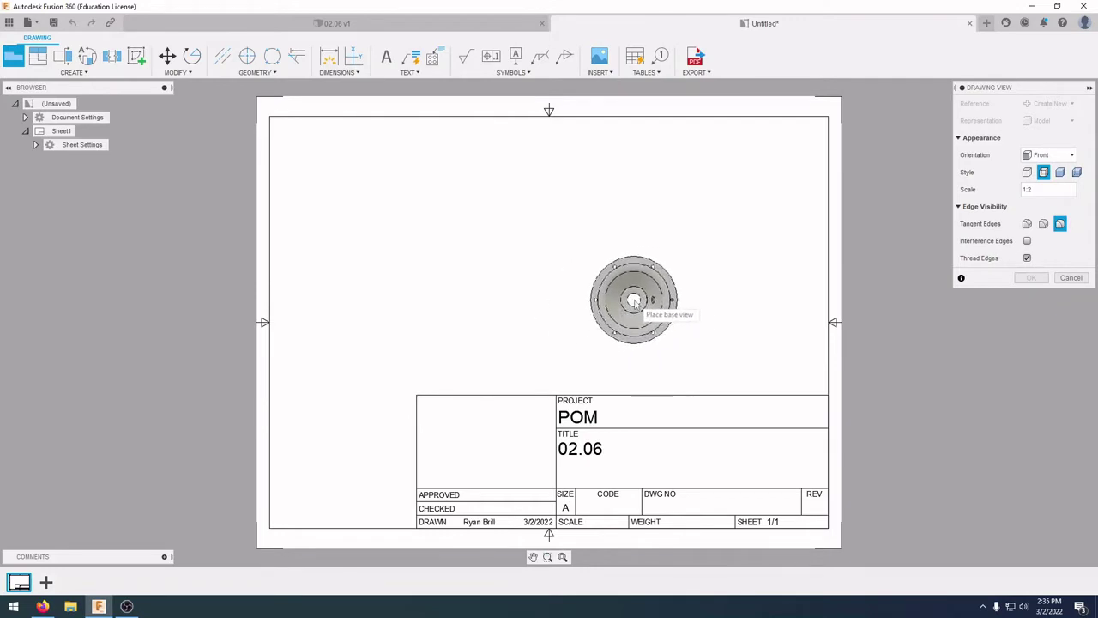
Step: Place a base view in the named TOP orientation above and beside the title block, with visible edges only and full-length tangent edges
left_click(1050, 154)
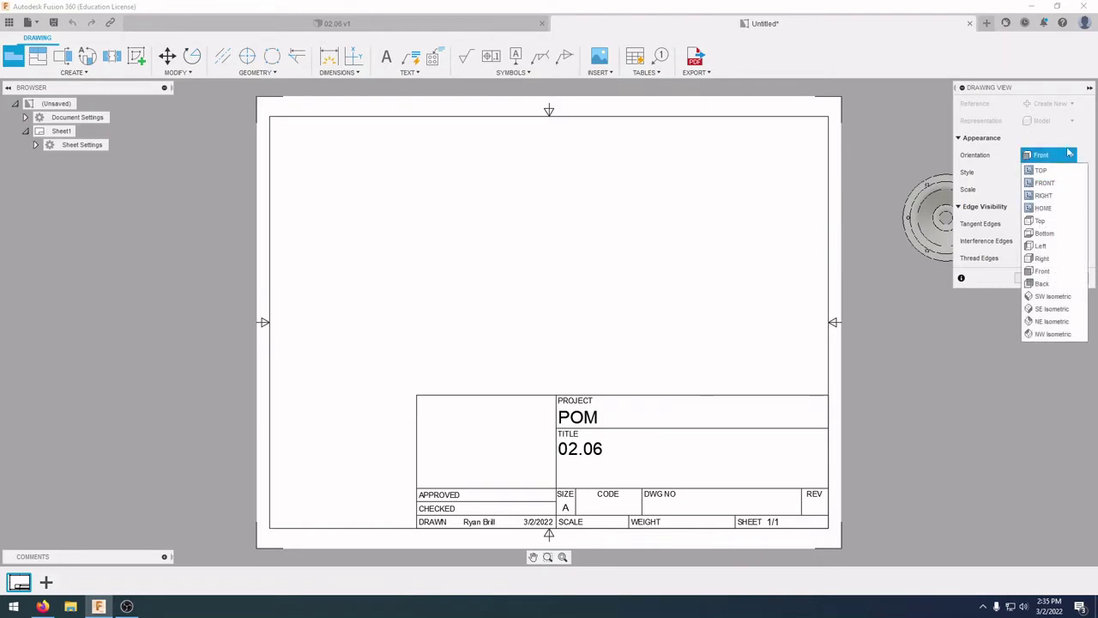
left_click(1054, 171)
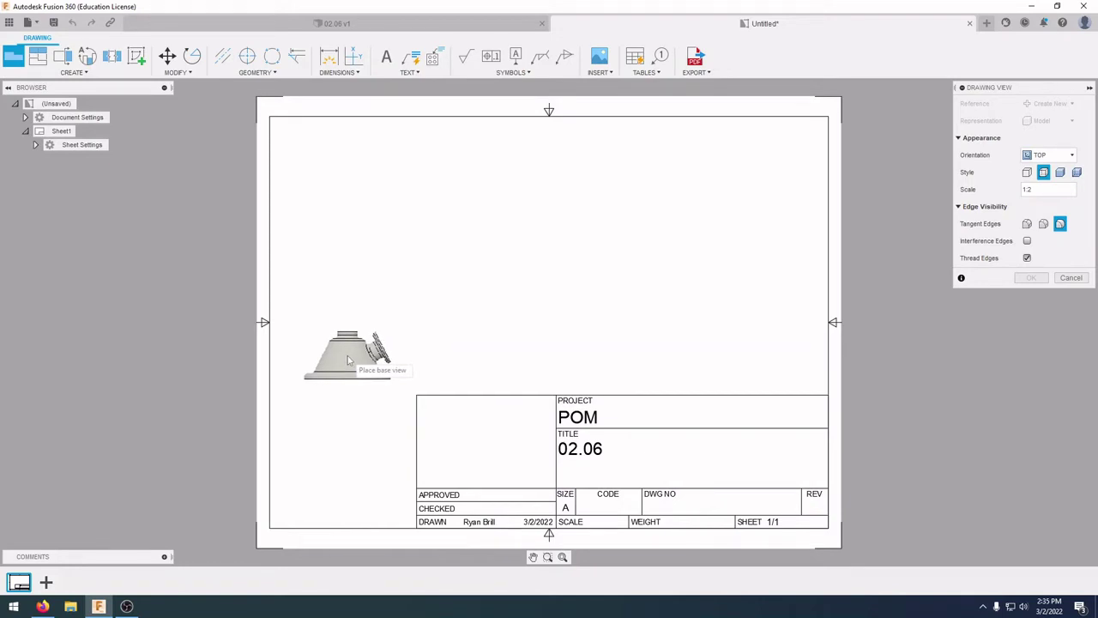
left_click(347, 360)
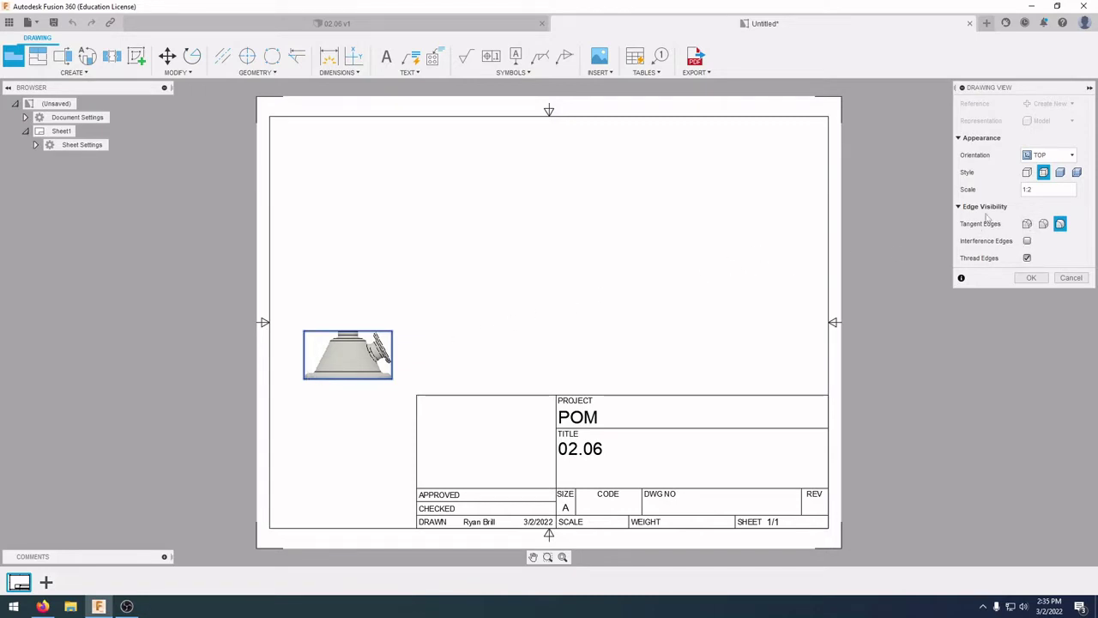
left_click(1027, 175)
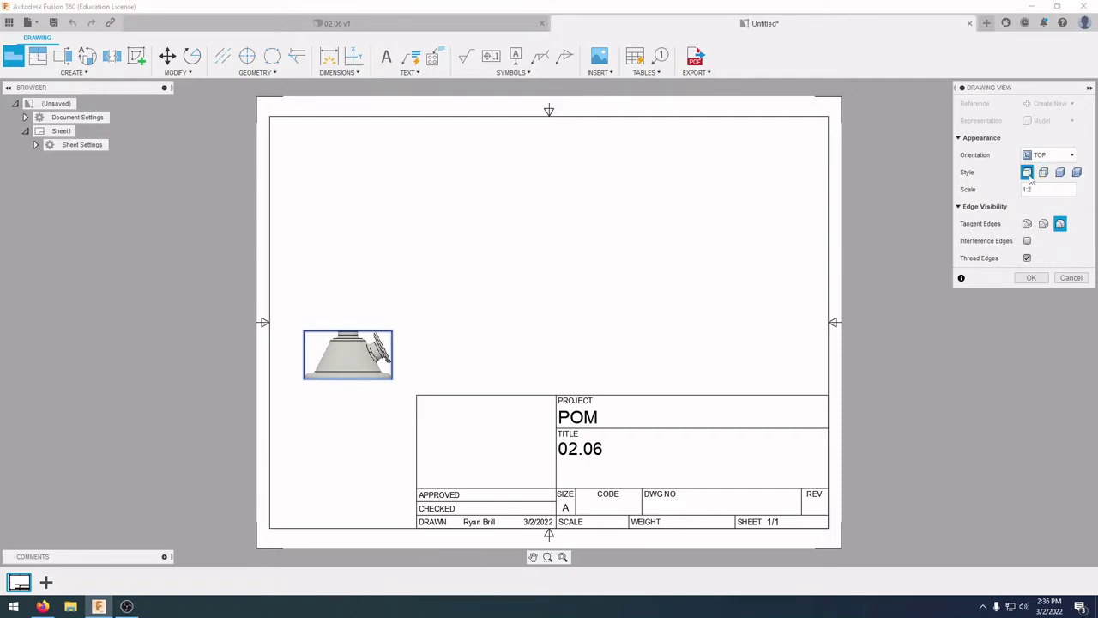
left_click(1027, 224)
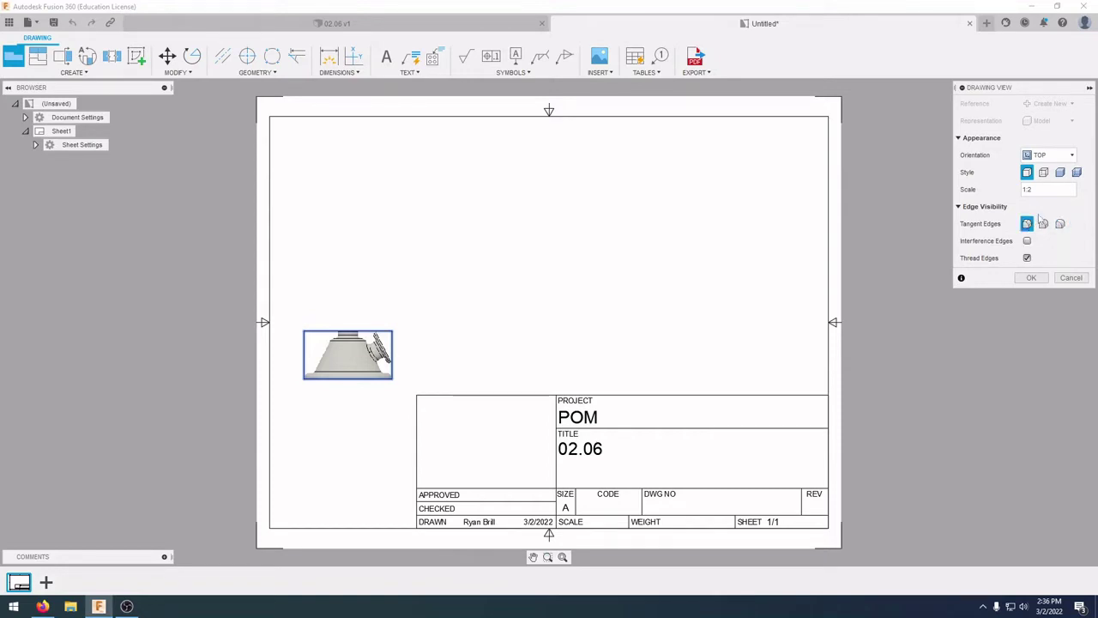
left_click(1029, 279)
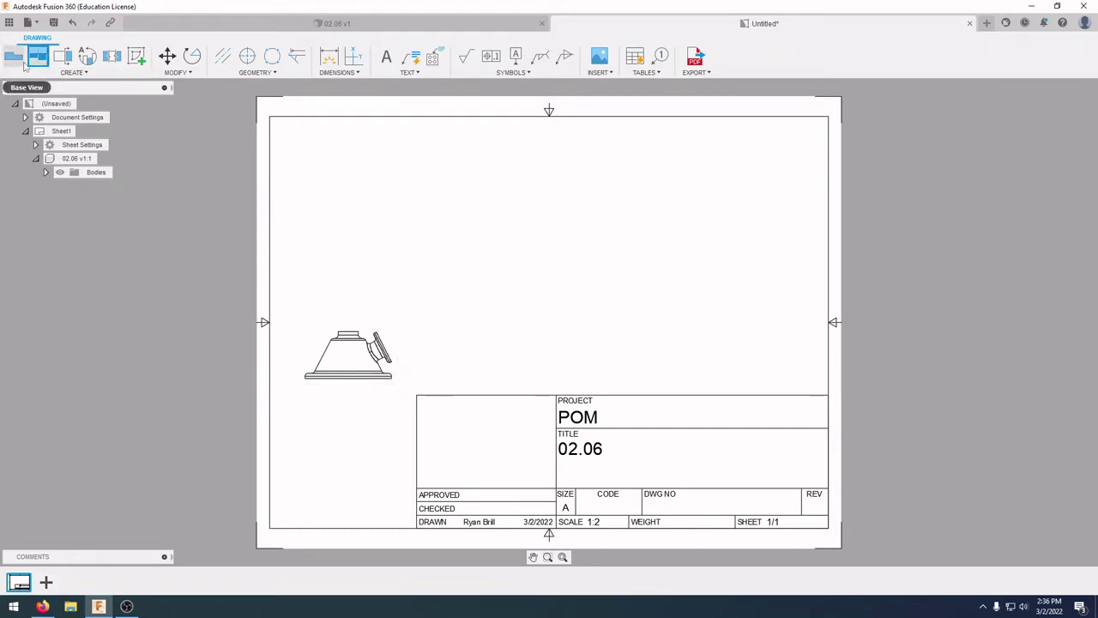
Step: Project three views from the base view: one directly above, one to its right, and an isometric view diagonally up and right
left_click(40, 57)
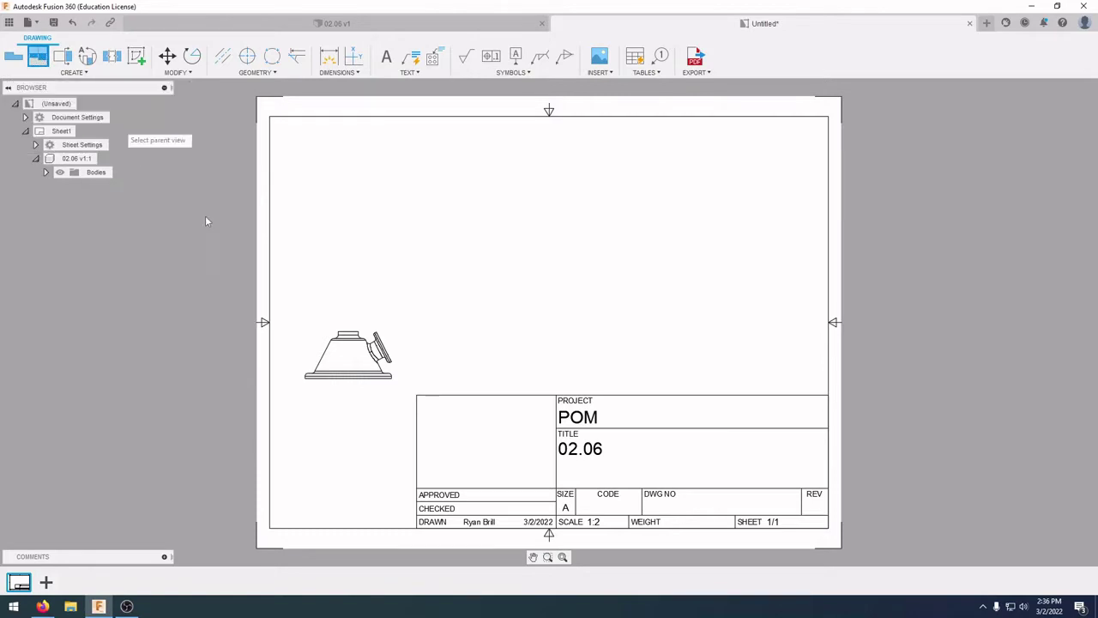
left_click(361, 364)
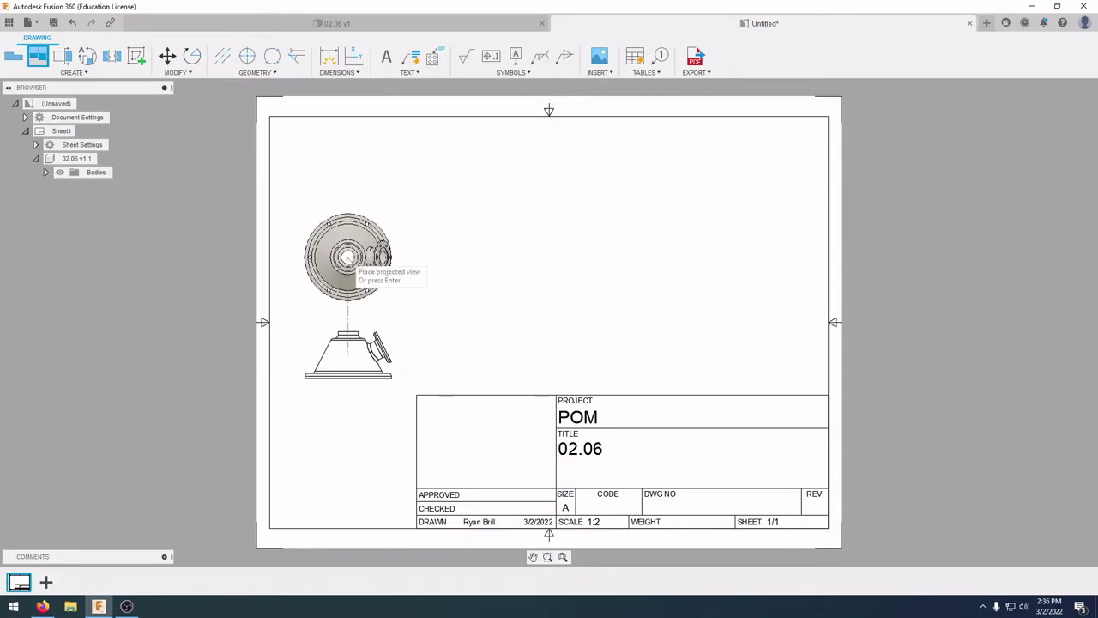
left_click(364, 191)
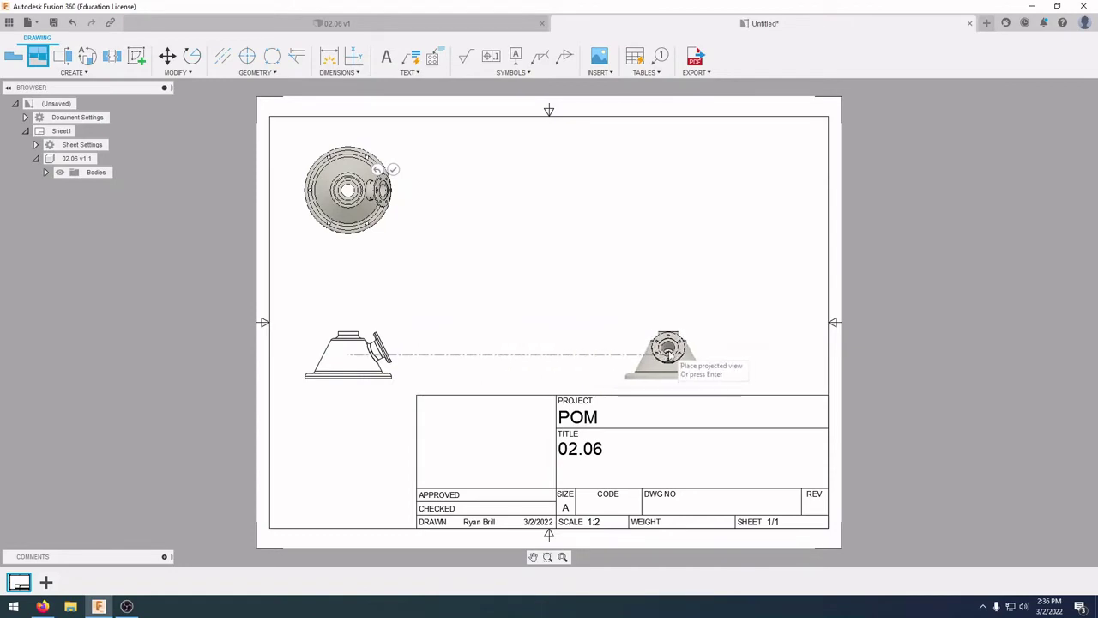
left_click(627, 360)
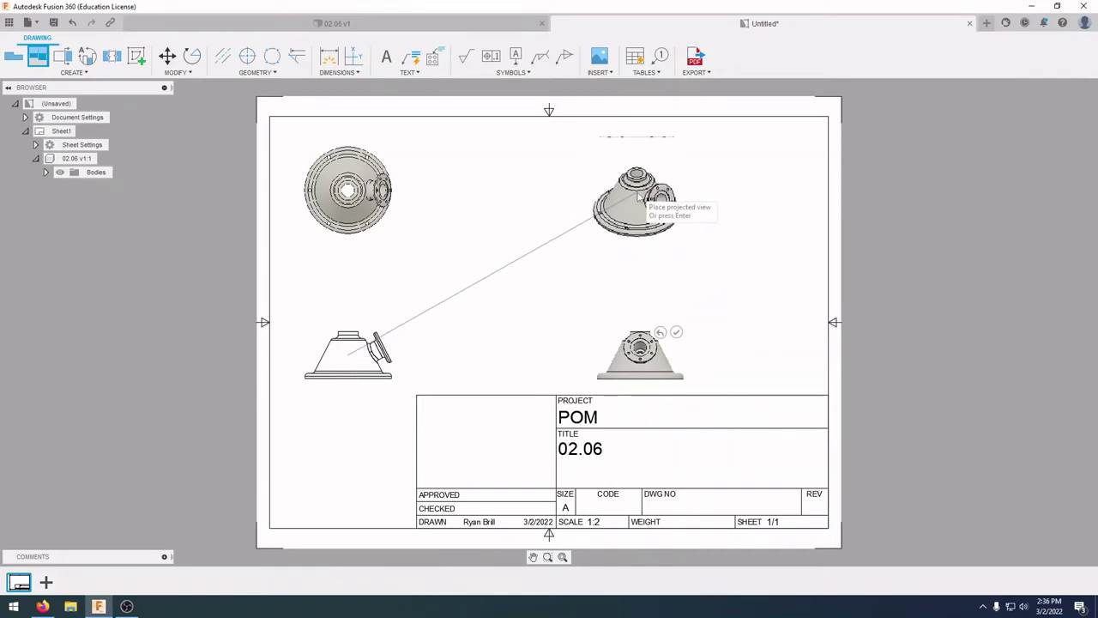
left_click(639, 197)
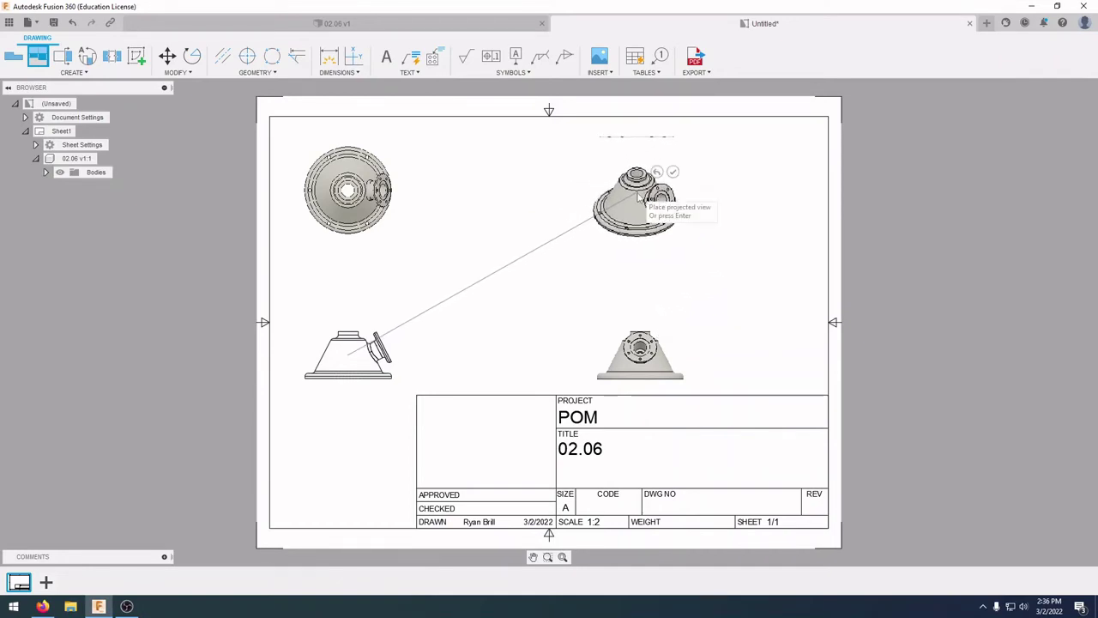
left_click(682, 176)
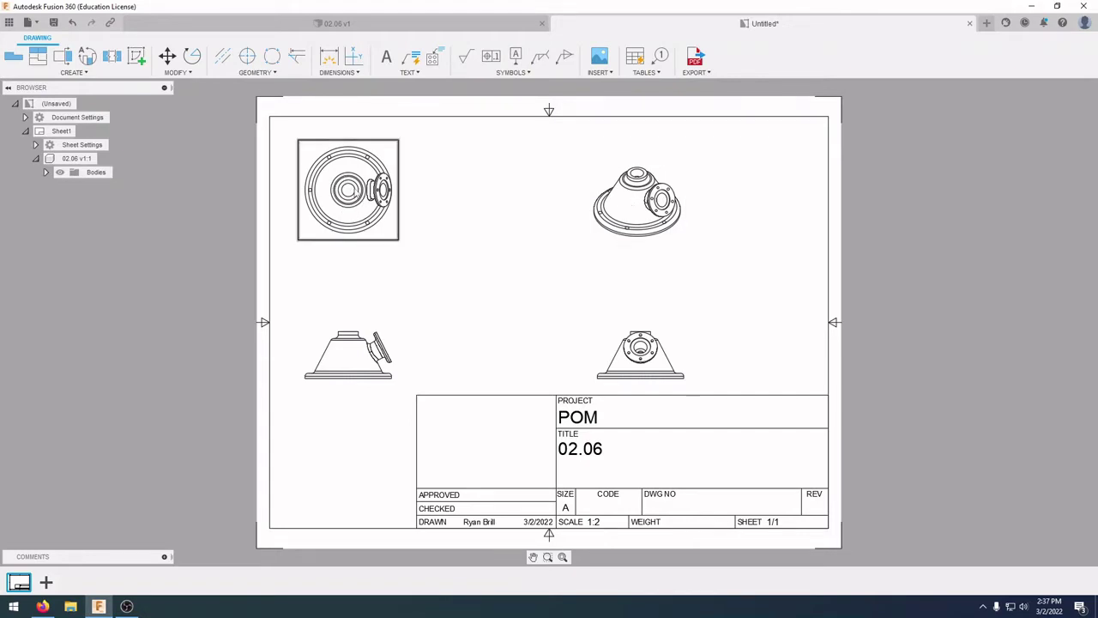
Step: Move the circular projected view down toward the base view and create full section A along its horizontal centreline, placed above it
left_click(351, 189)
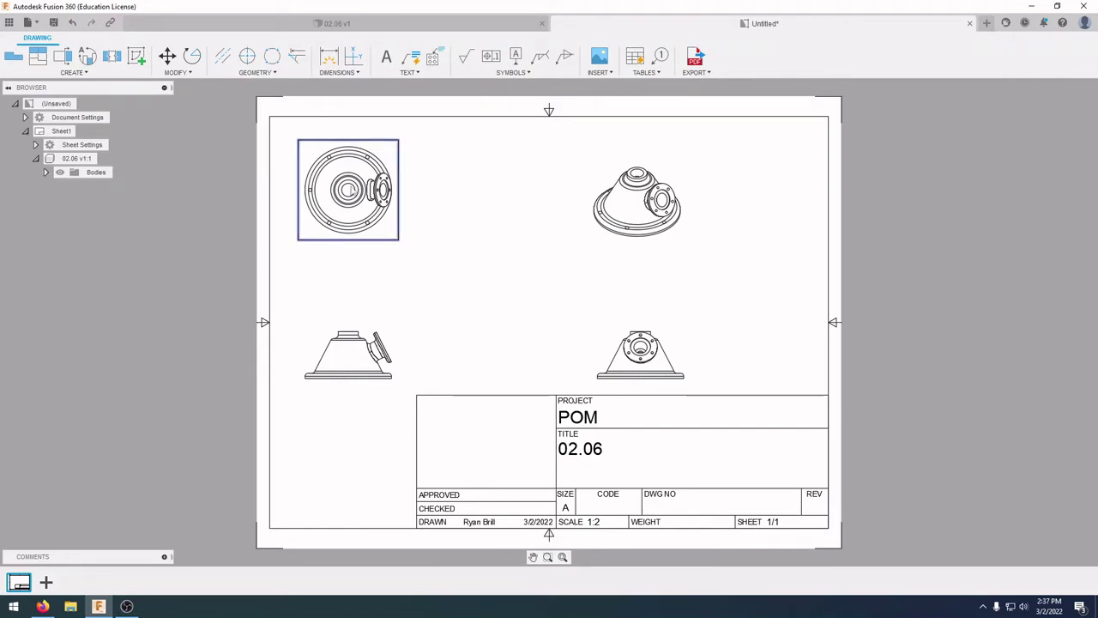
left_click(363, 245)
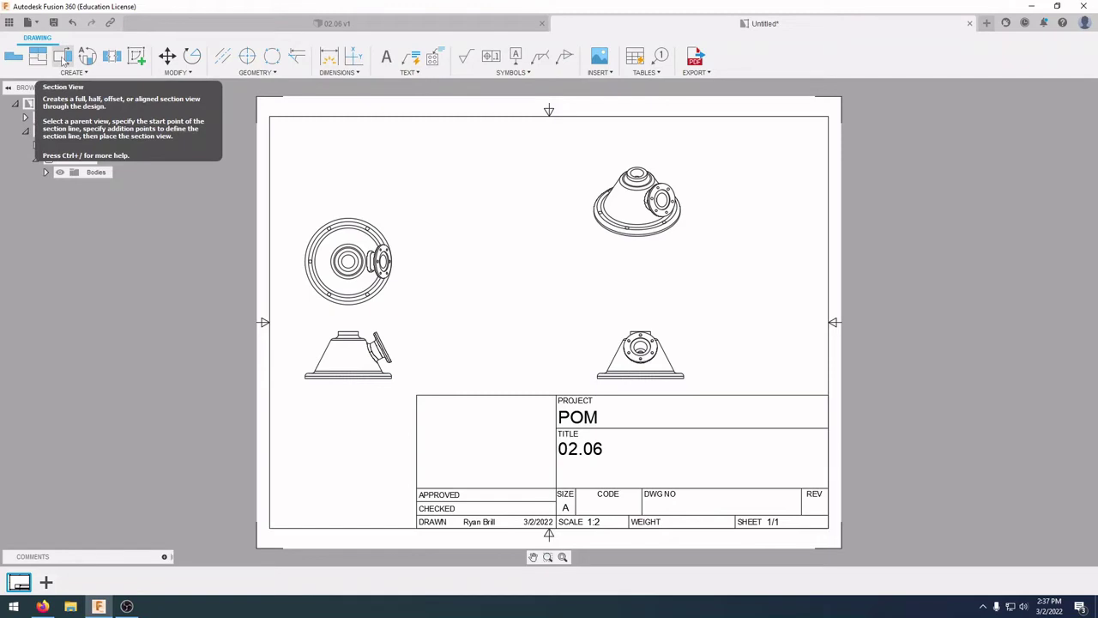
left_click(62, 56)
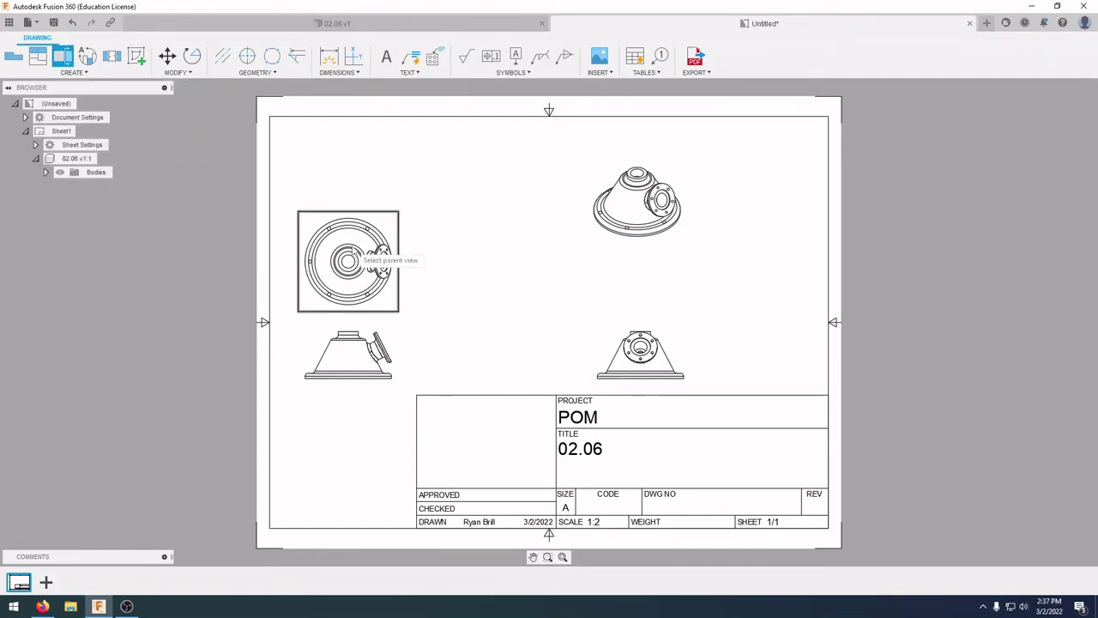
left_click(361, 248)
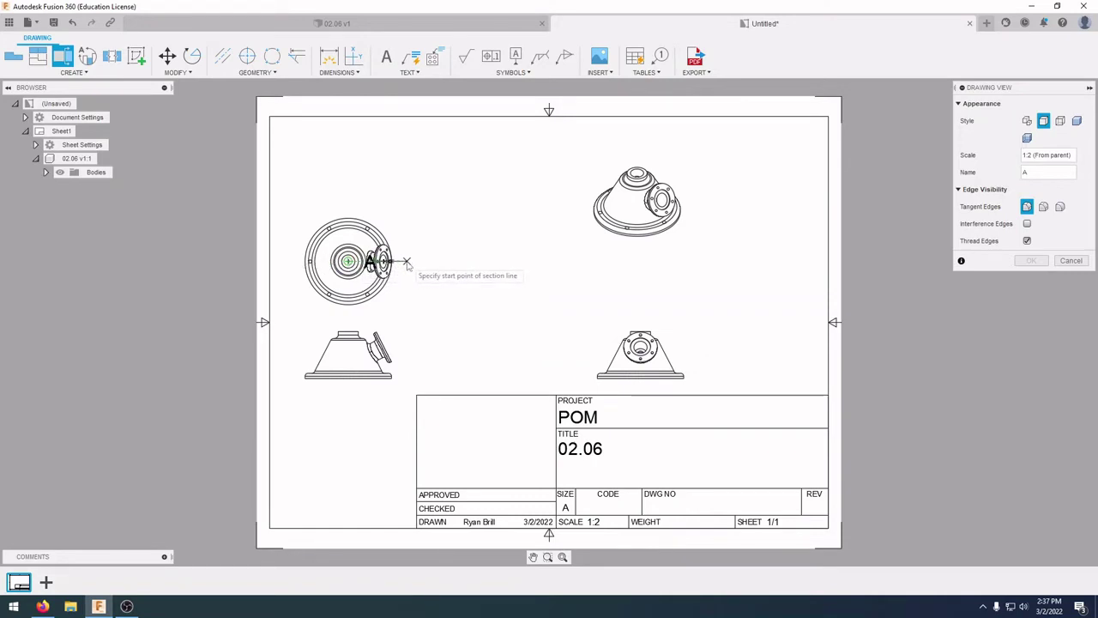
left_click(410, 262)
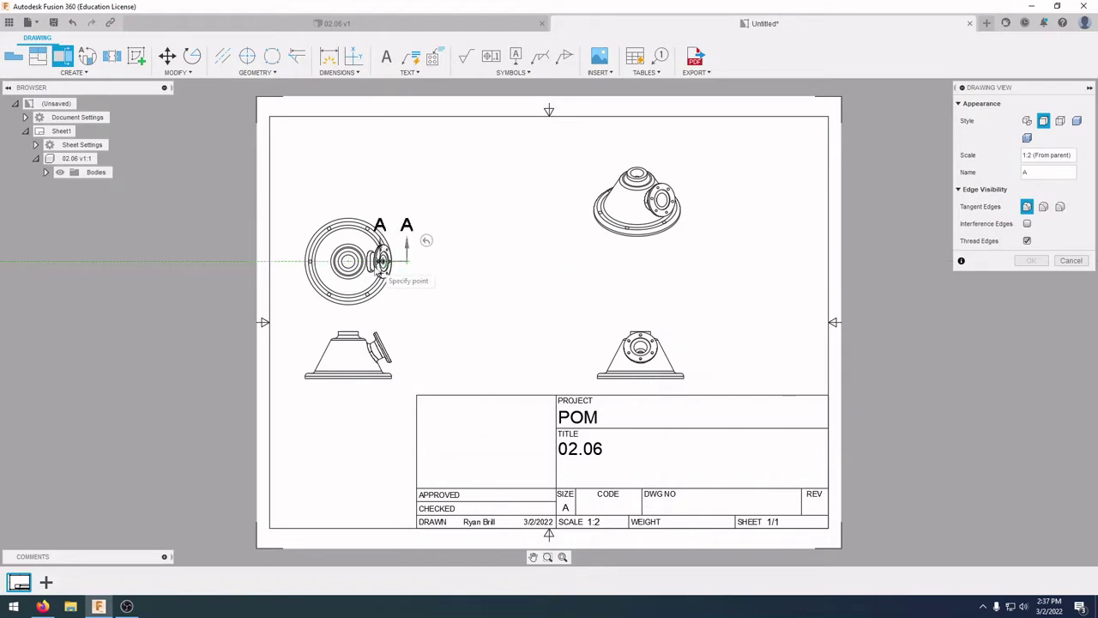
left_click(290, 263)
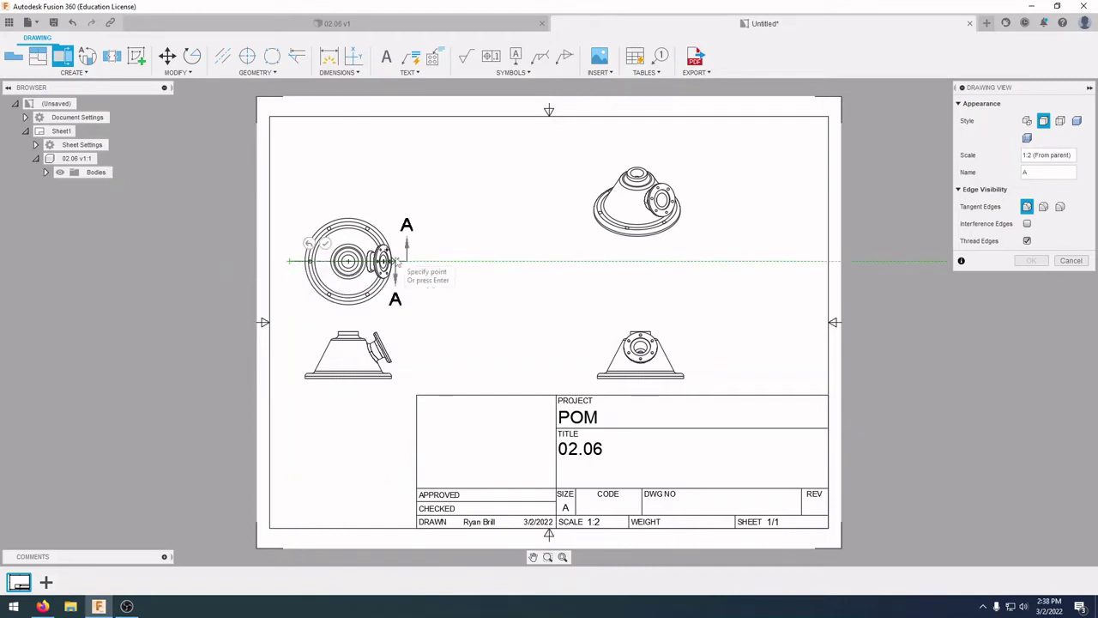
left_click(326, 246)
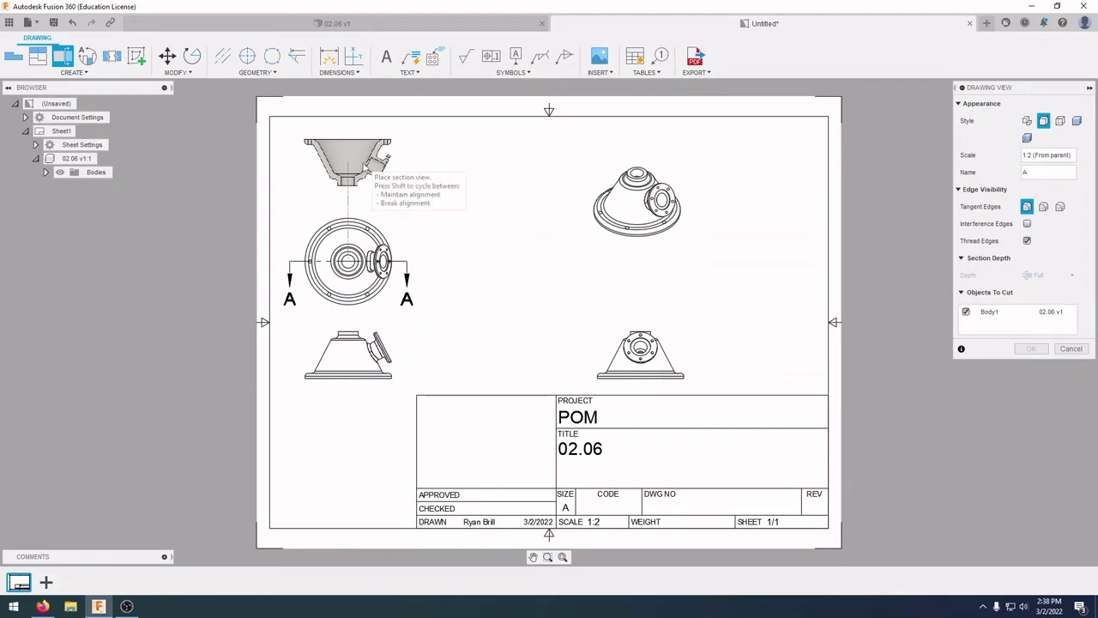
left_click(360, 163)
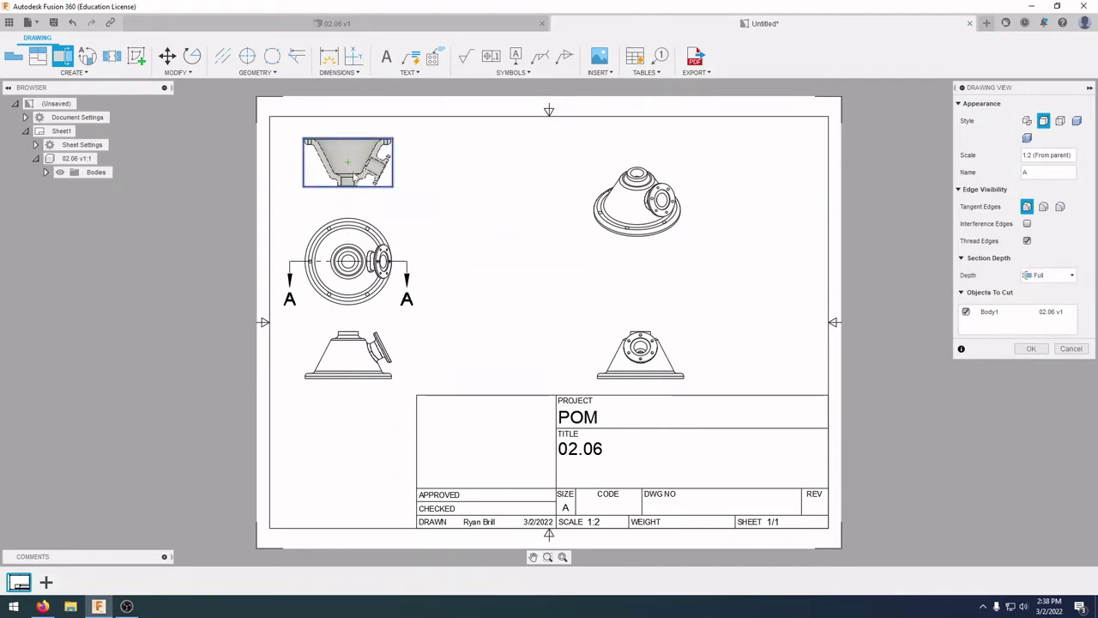
left_click(1031, 349)
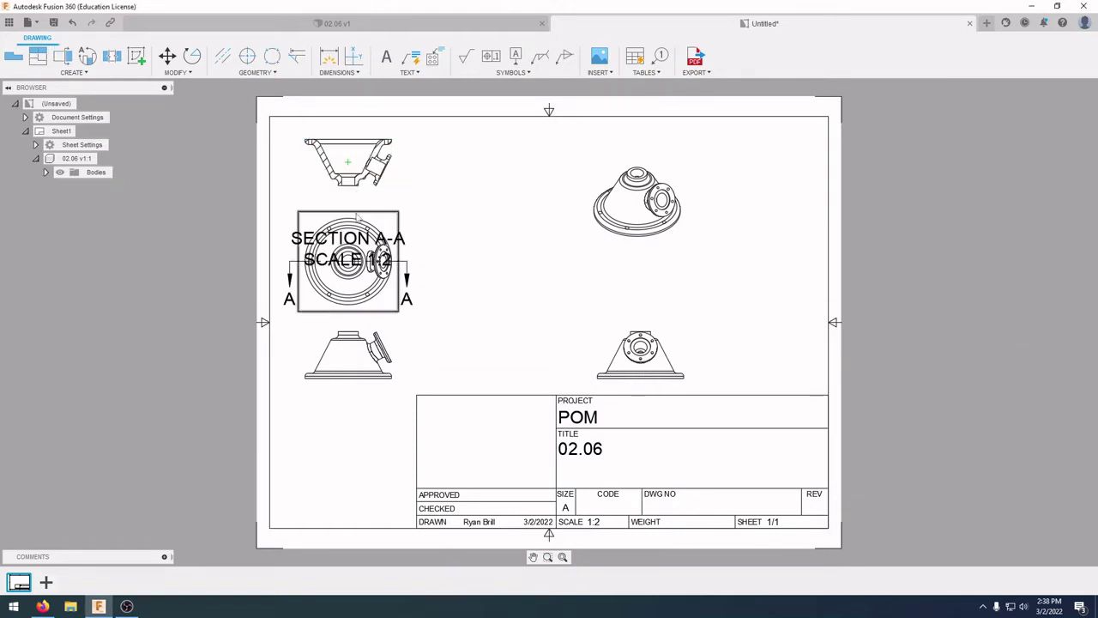
Step: Reposition section view A-A, its label and the circular view below it so that they no longer overlap
left_click(368, 154)
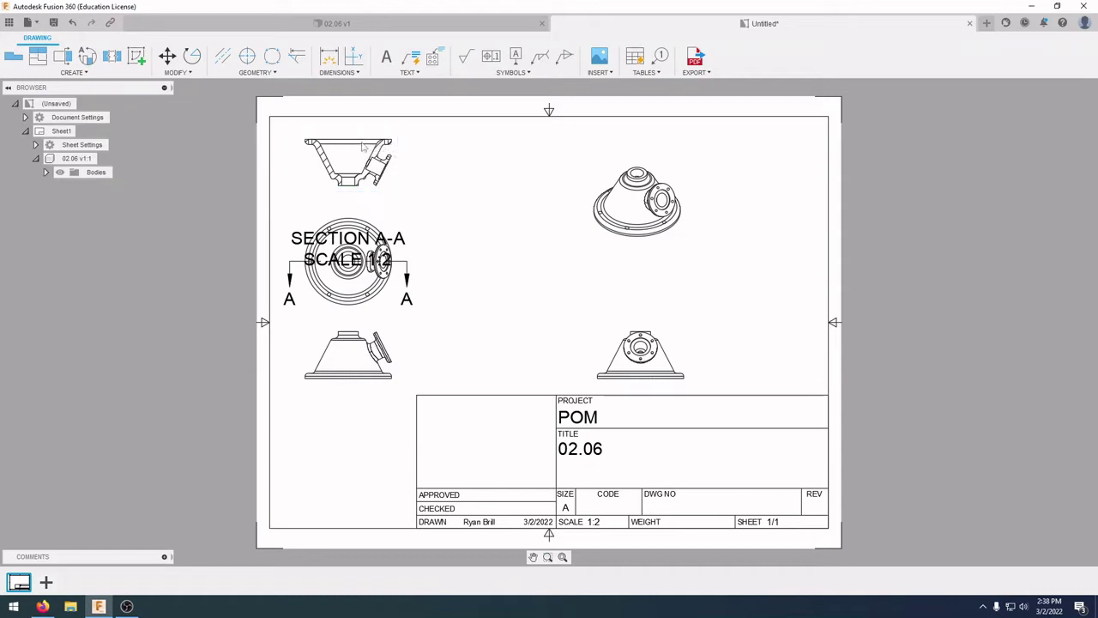
left_click(361, 154)
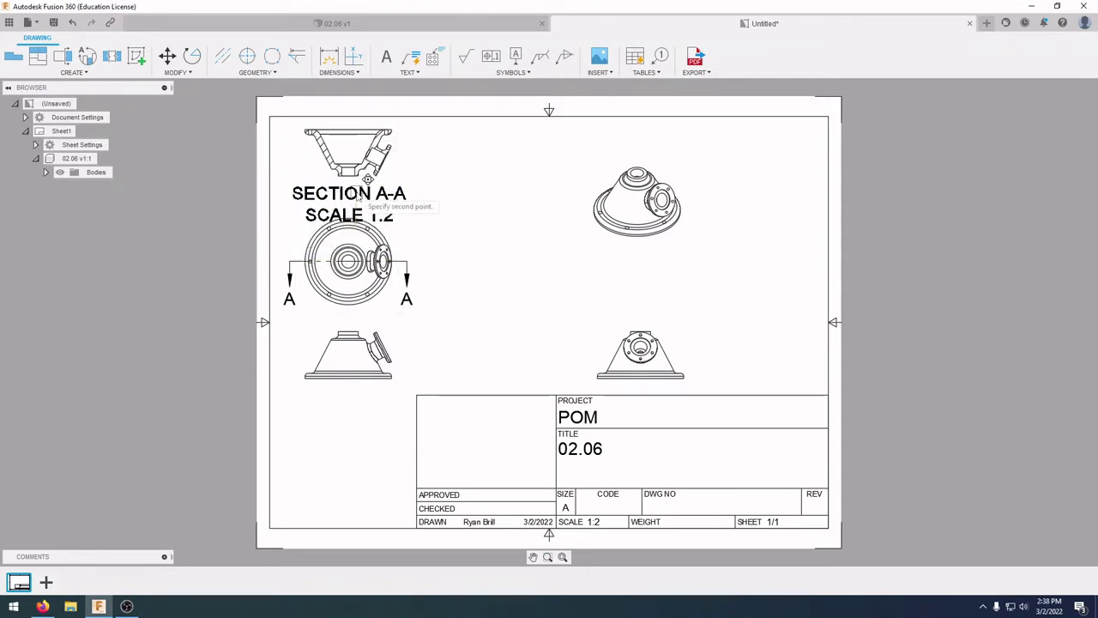
left_click(353, 244)
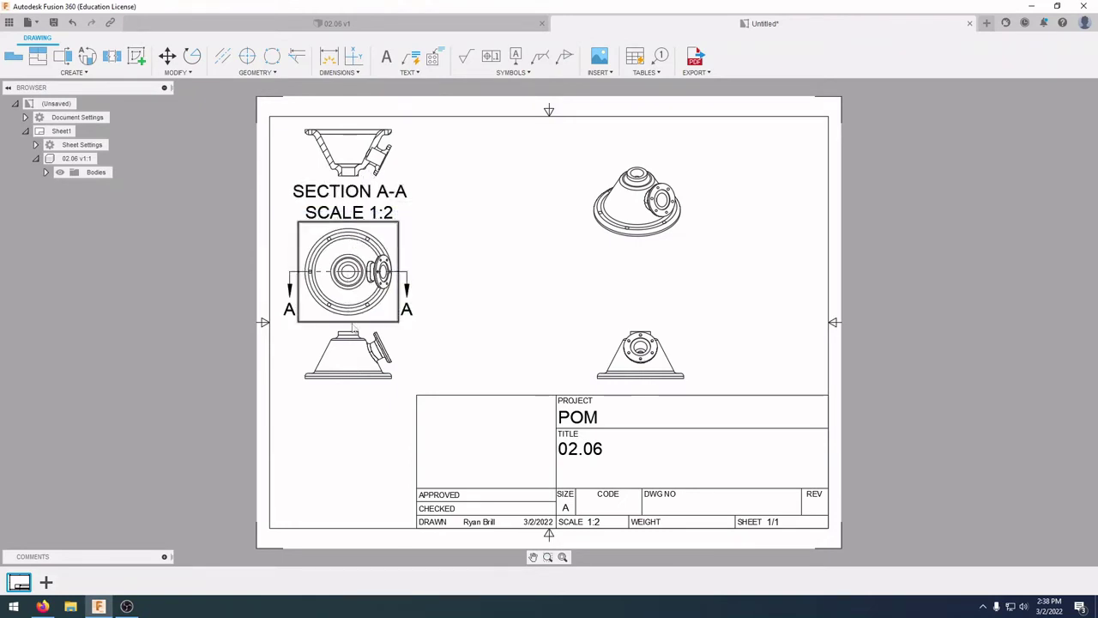
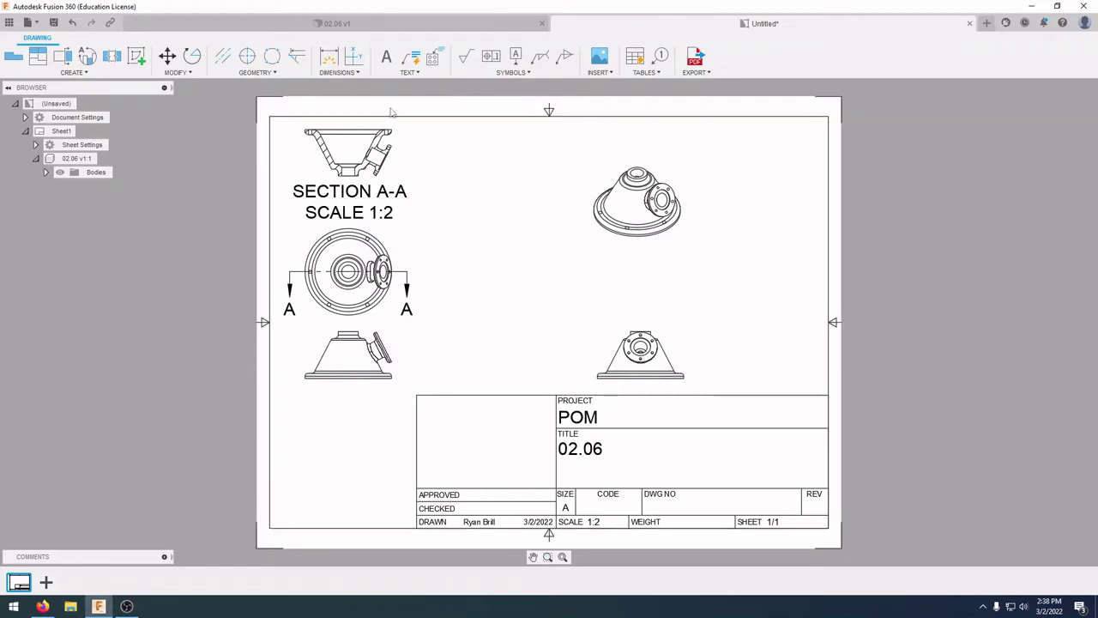
Step: Create a 1:1 detail view of the side flange on section A-A, placed between the section and the isometric view
scroll(410, 133, "down", 2)
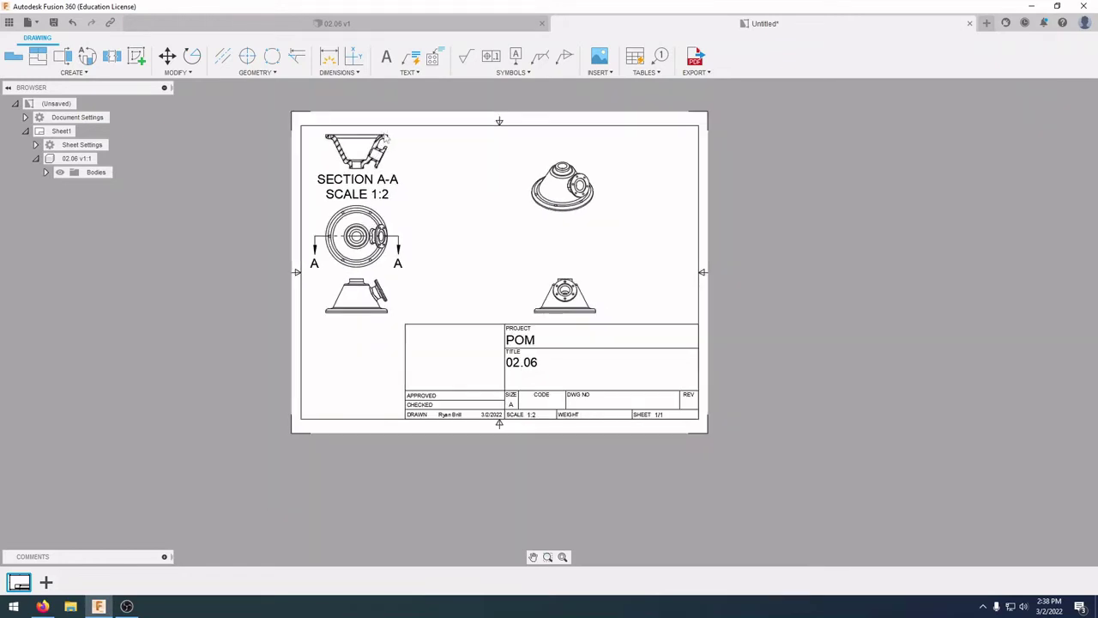
scroll(403, 137, "up", 5)
scroll(384, 146, "up", 2)
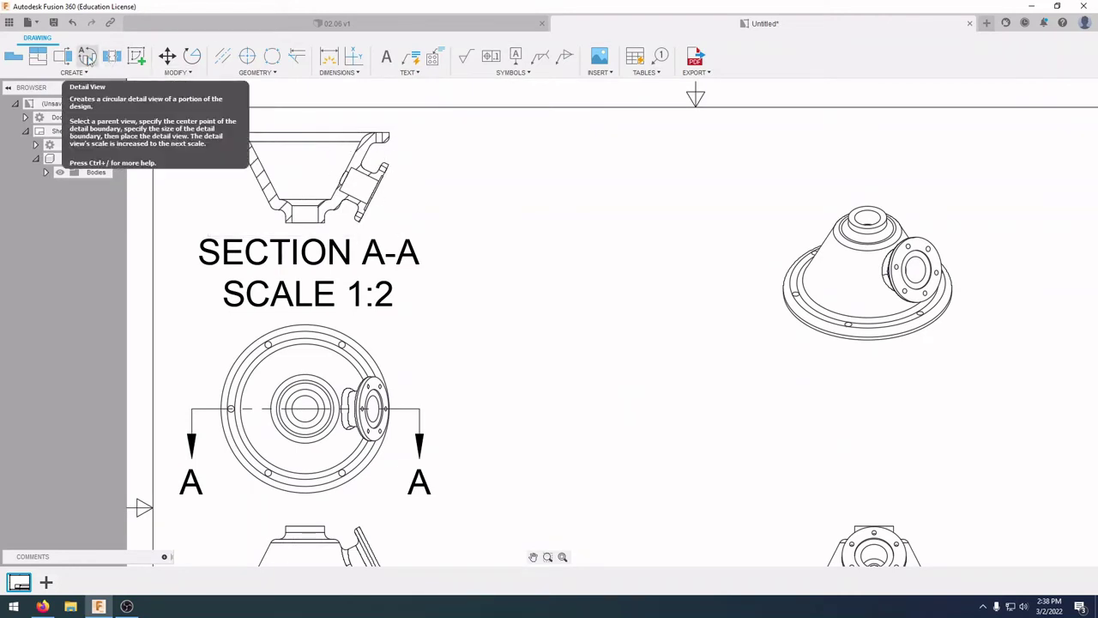
left_click(87, 56)
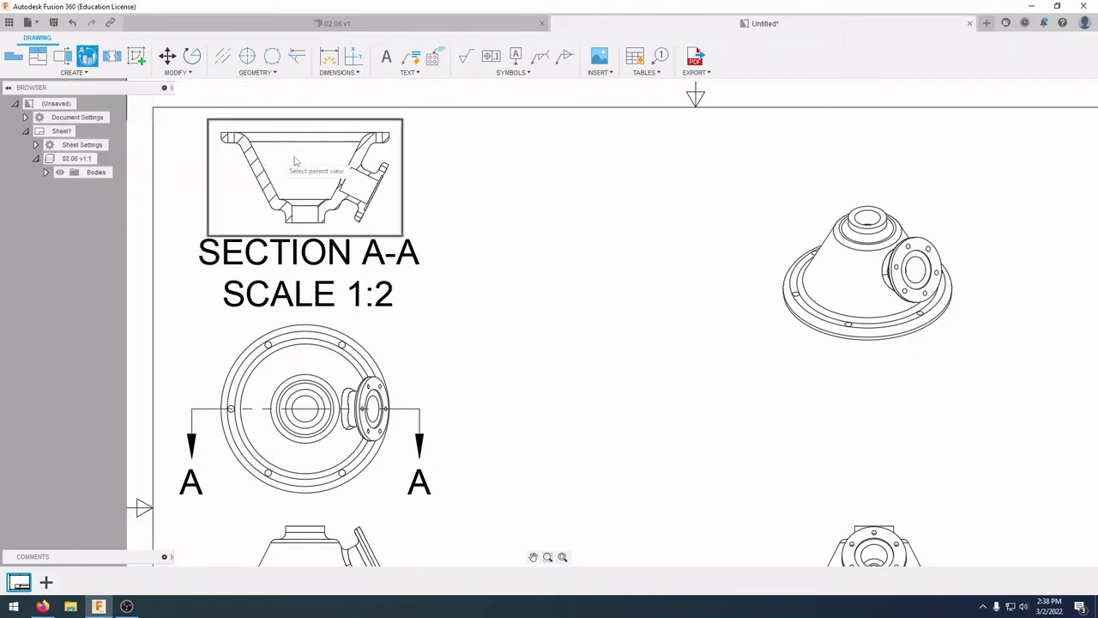
left_click(382, 169)
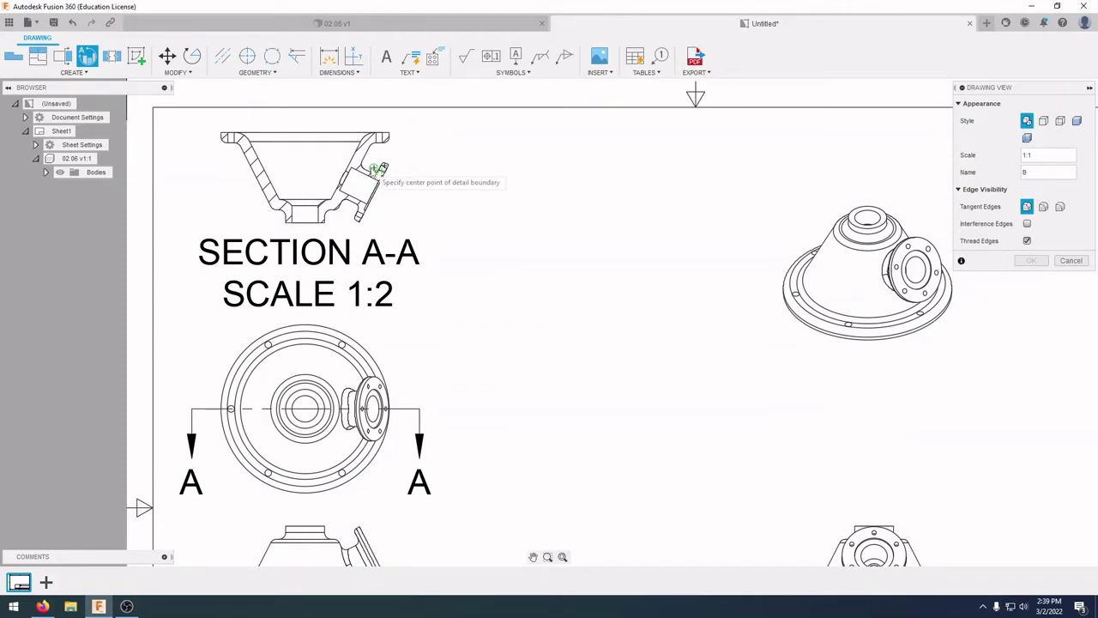
left_click(375, 168)
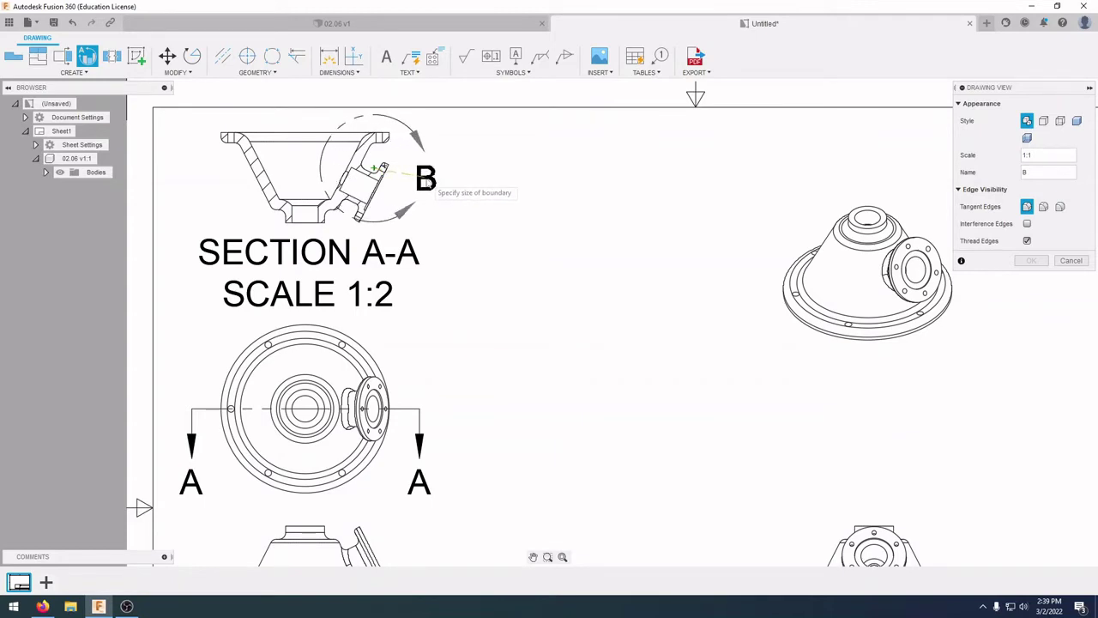
left_click(426, 182)
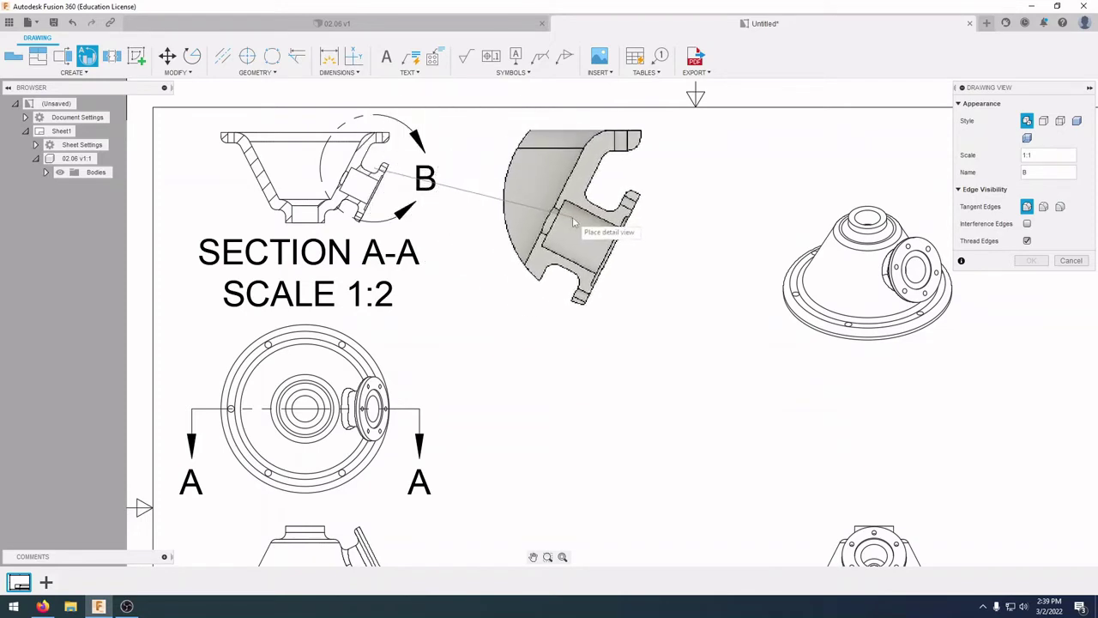
left_click(634, 213)
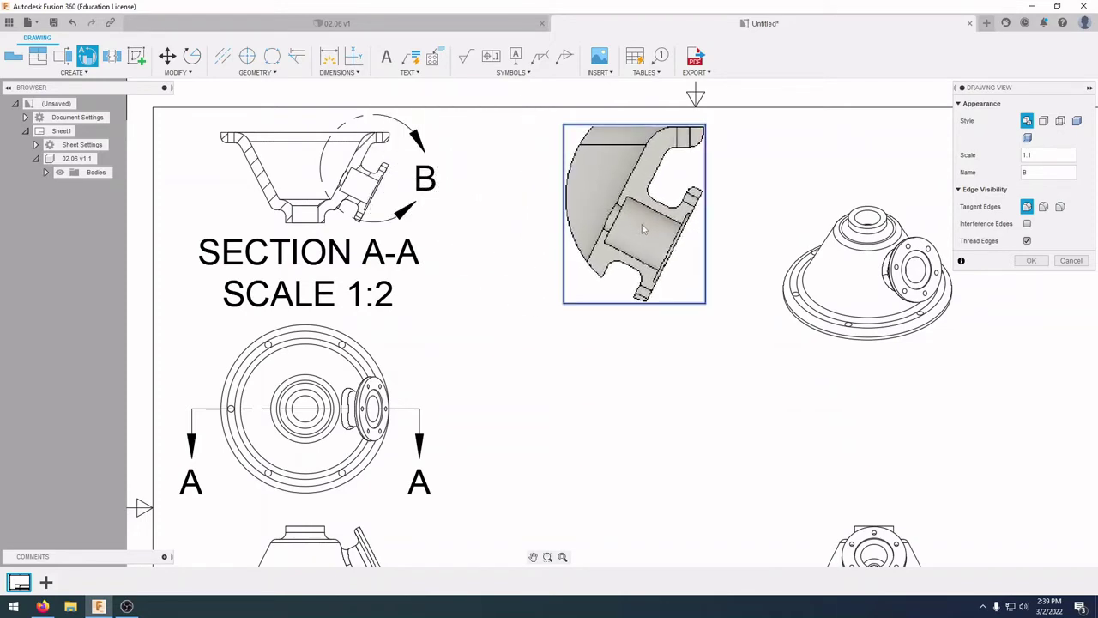
key("Return")
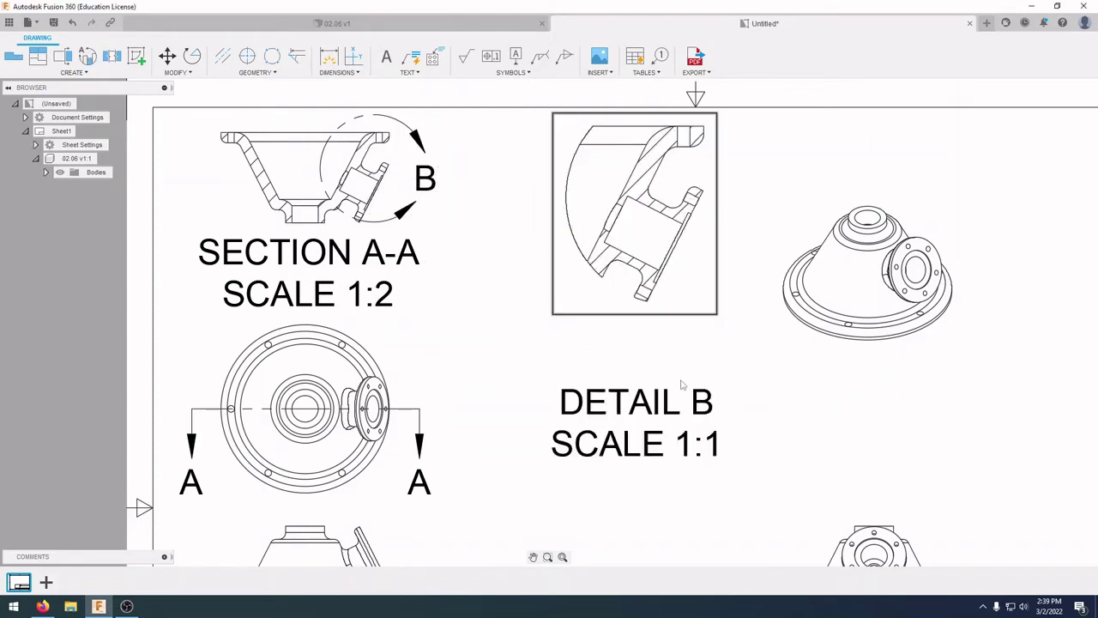
Step: Move the Detail B label up close beneath its view and shift the isometric view further up and right
scroll(682, 384, "down", 5)
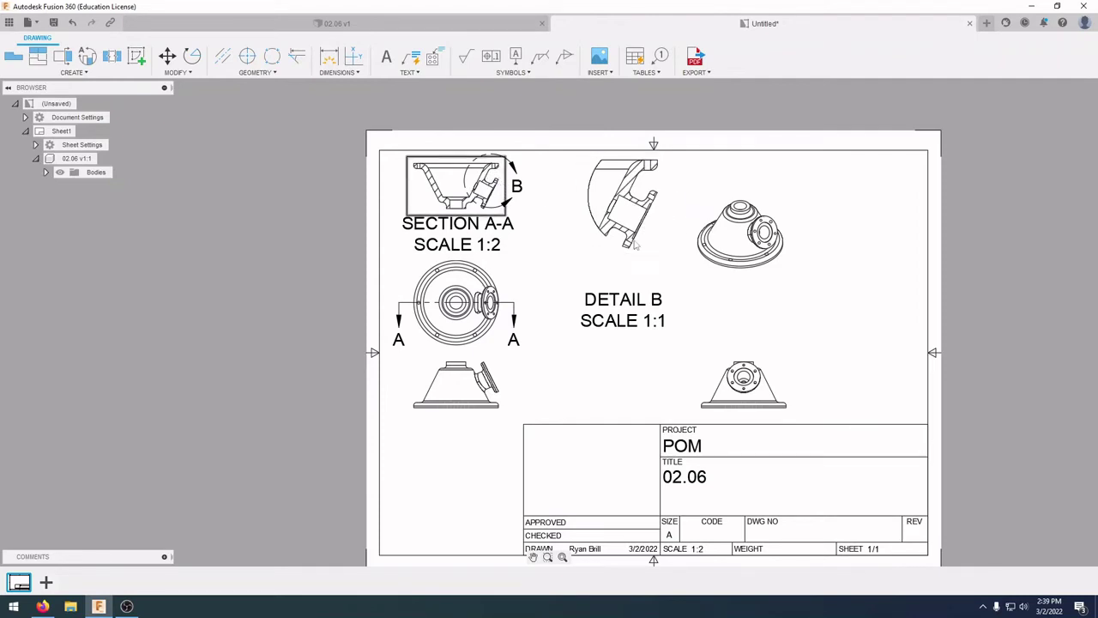
left_click(626, 302)
left_click_drag(629, 300, 626, 265)
left_click_drag(721, 254, 764, 237)
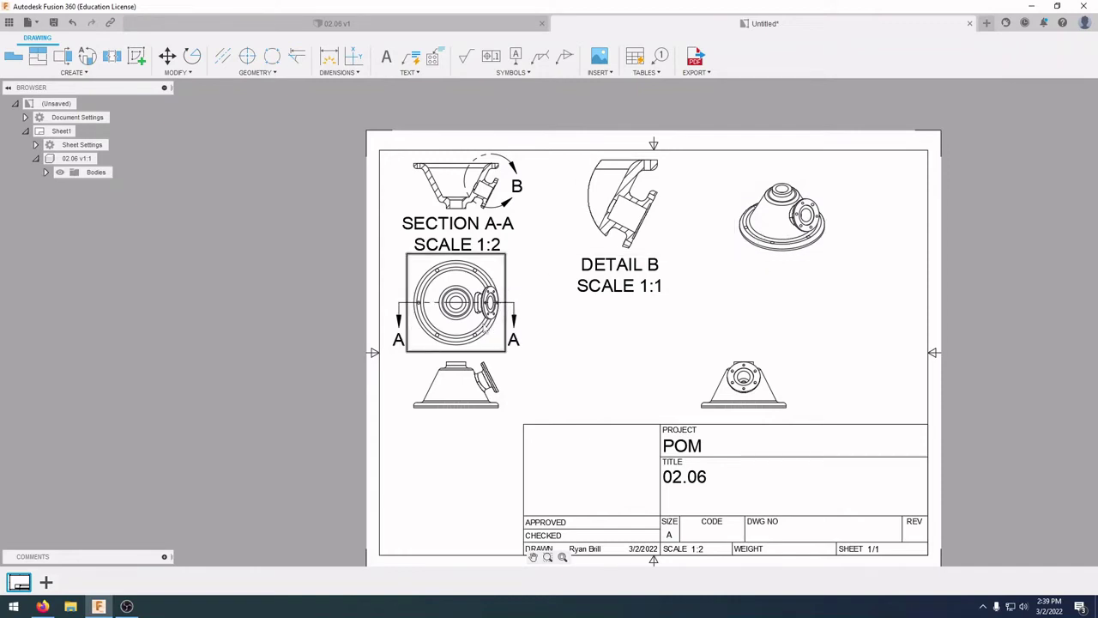
Step: Add a diameter dimension to the outer circle of the circular view, placed above and to its right
scroll(454, 305, "down", 1)
scroll(453, 307, "up", 5)
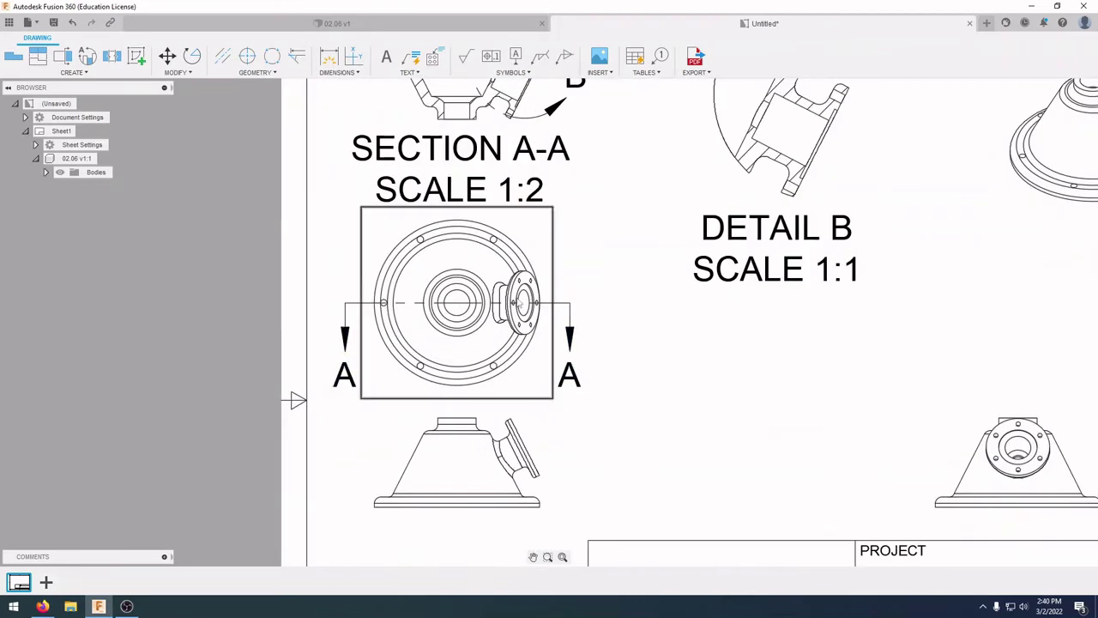
middle_click_drag(581, 282, 653, 233)
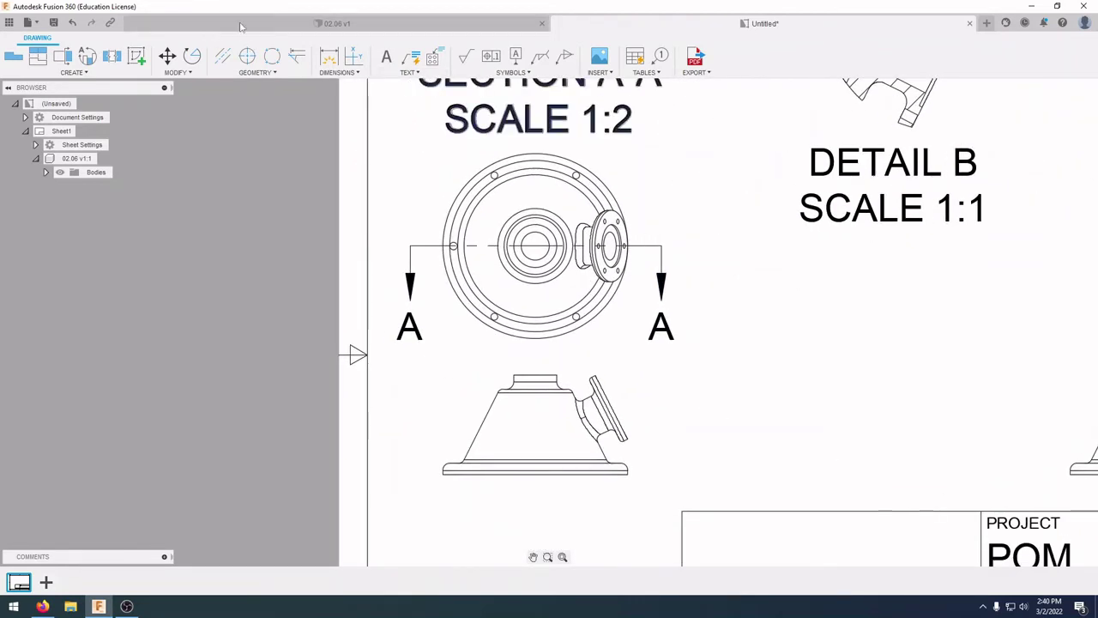
left_click(351, 73)
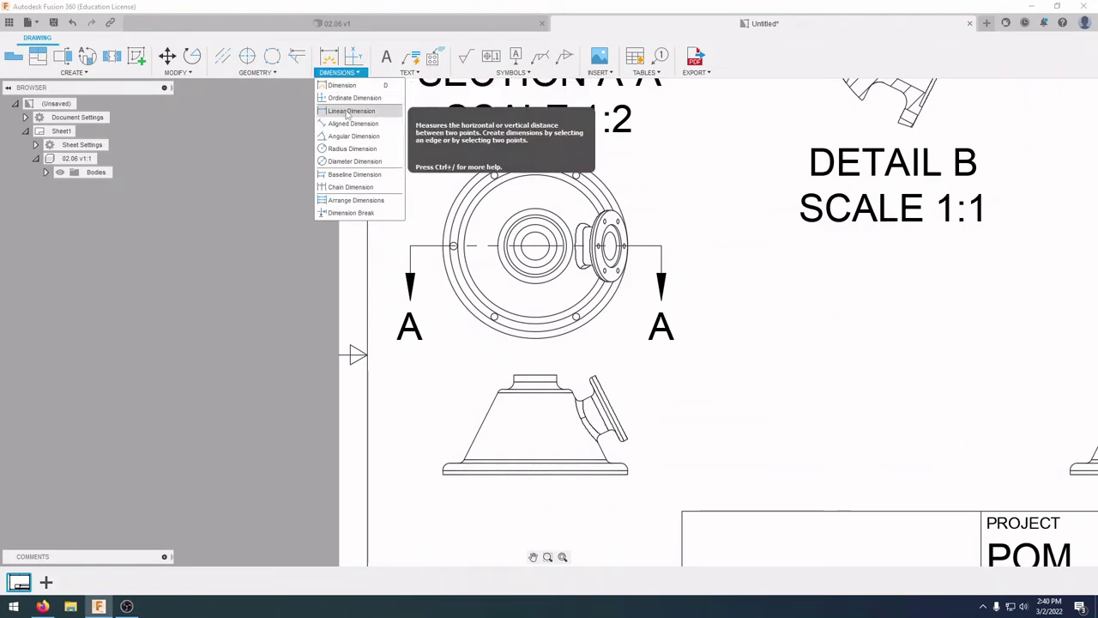
left_click(355, 162)
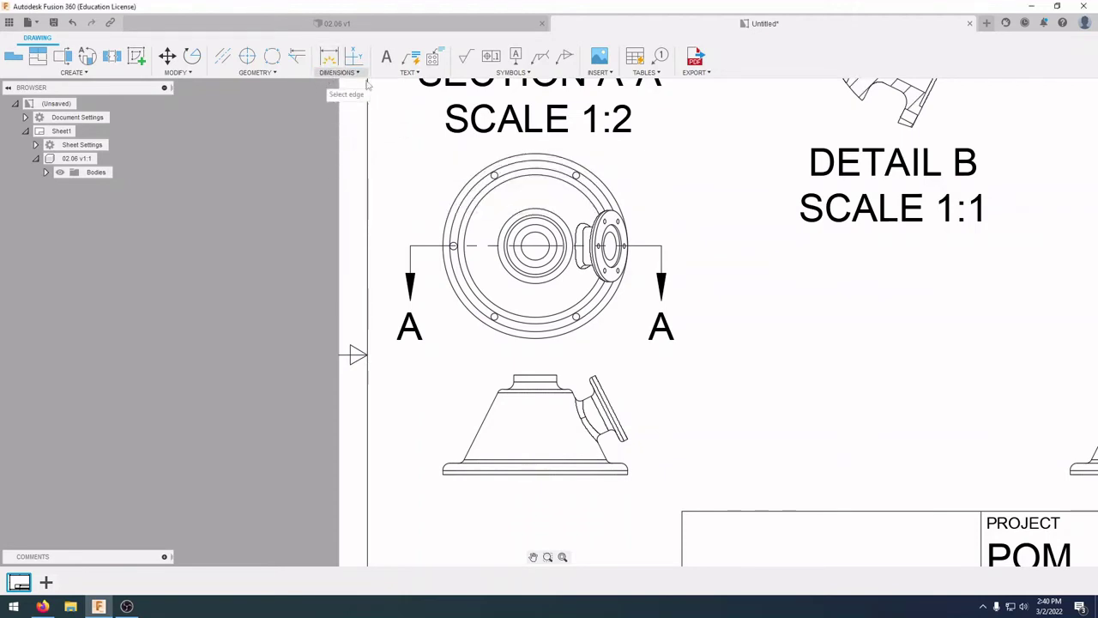
left_click(339, 72)
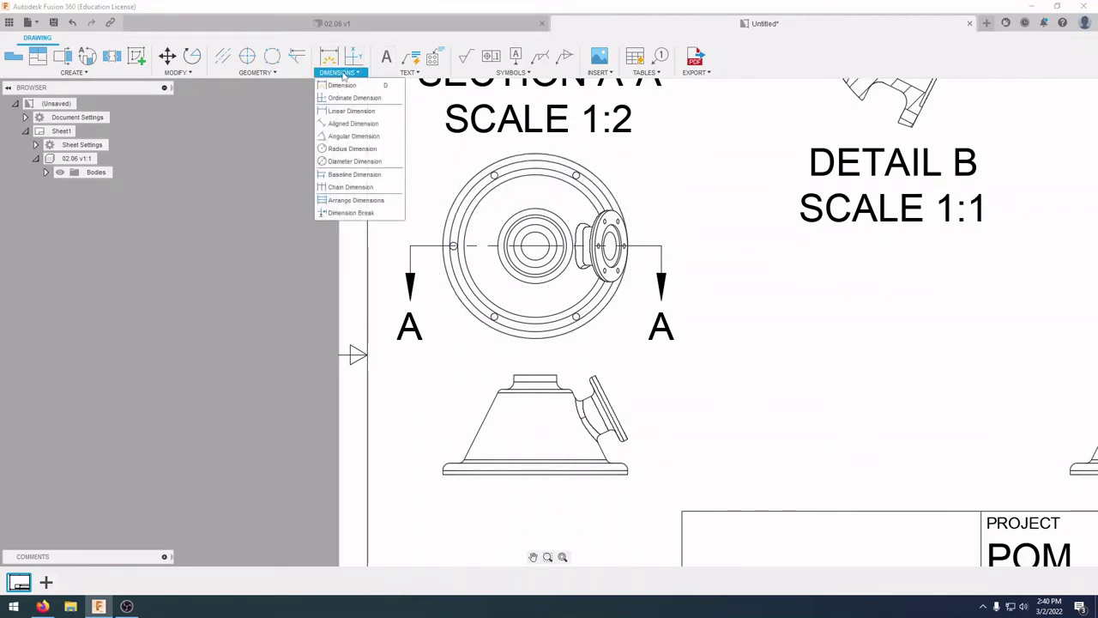
left_click(351, 162)
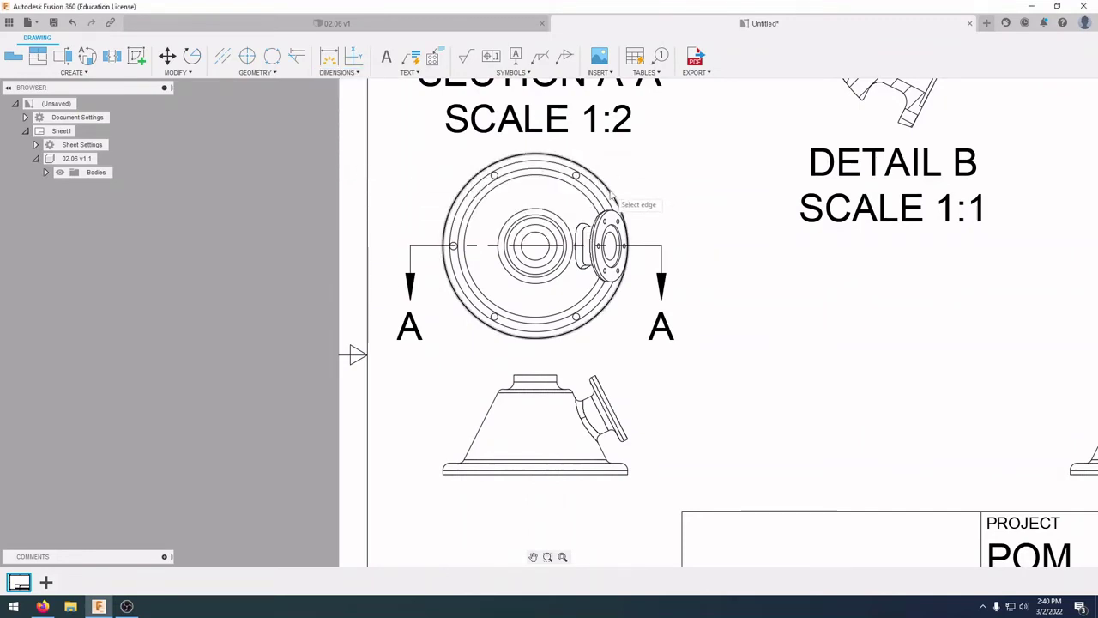
left_click(611, 195)
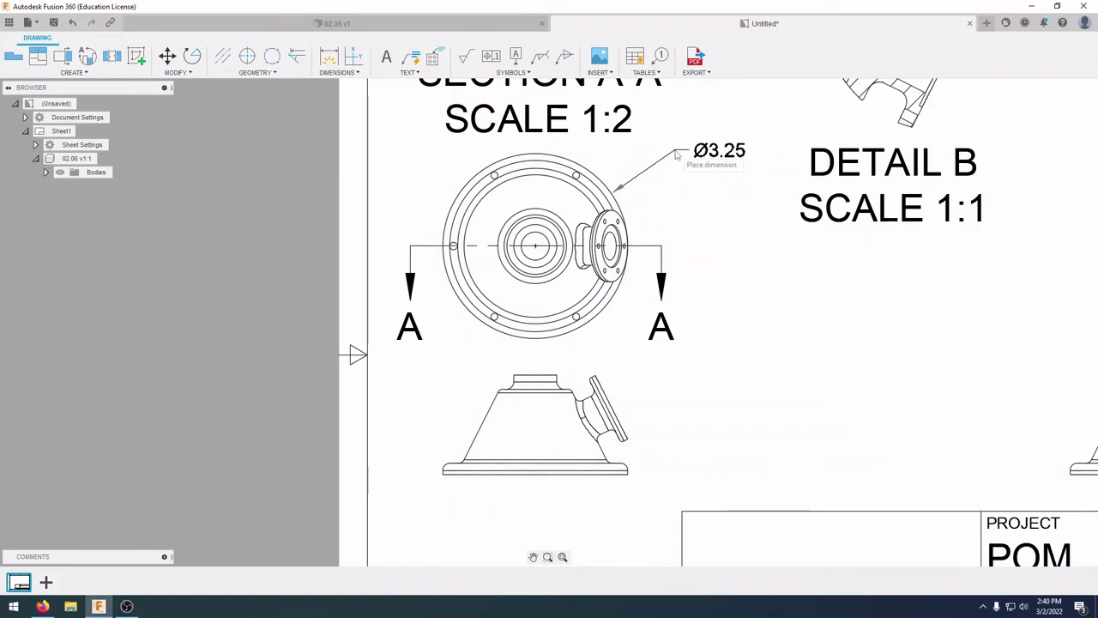
left_click(677, 155)
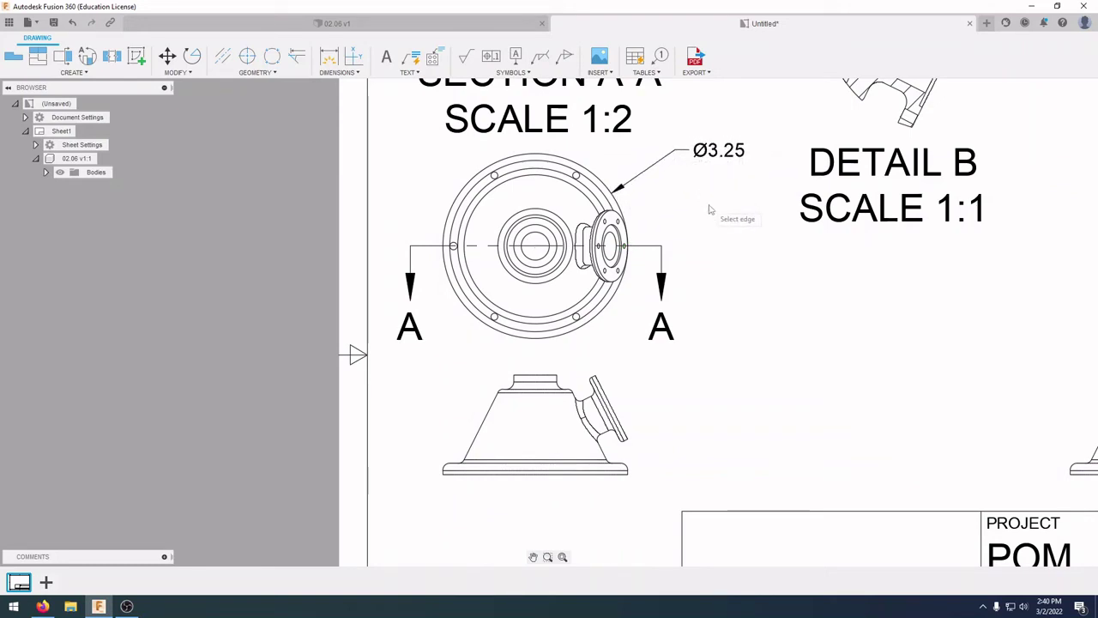
Step: Add a radius dimension to the upper fillet where the side flange neck meets the cone in the base view
left_click(338, 72)
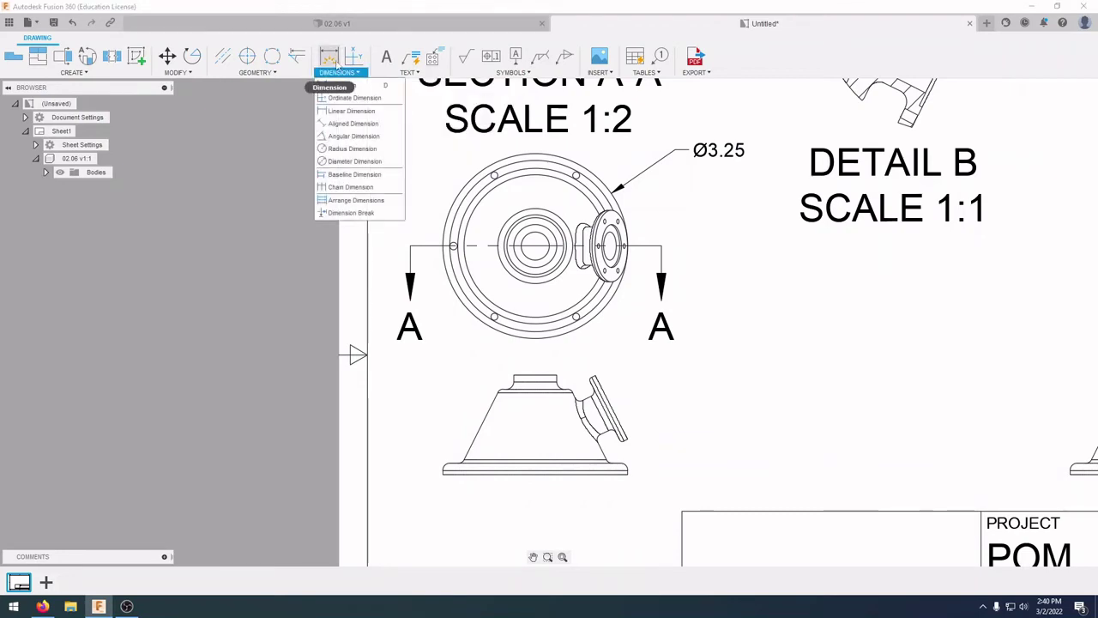
left_click(362, 151)
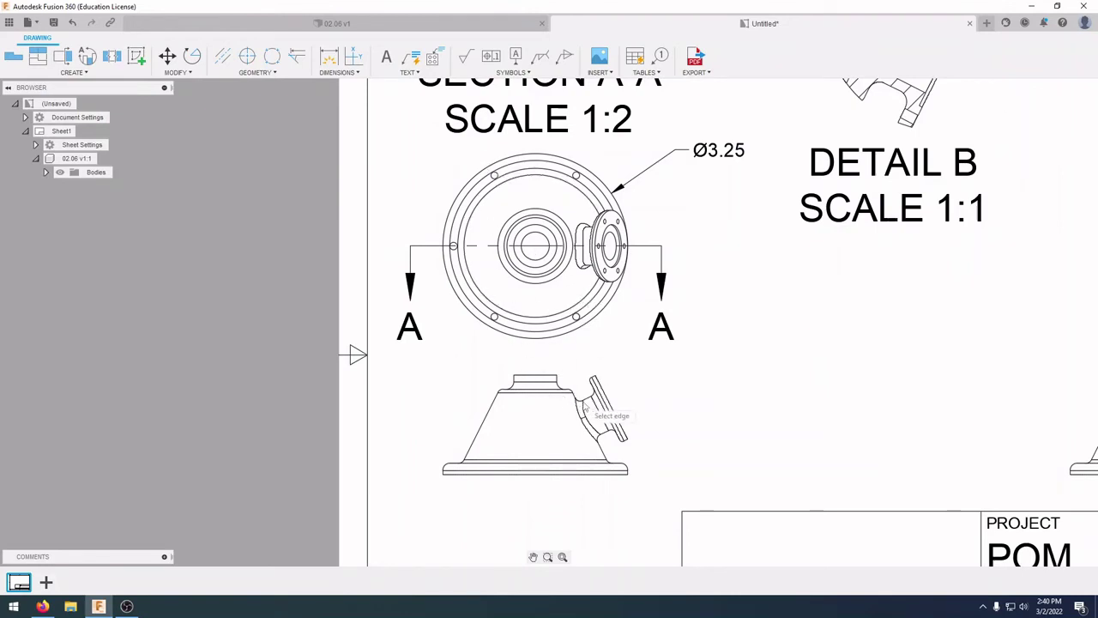
scroll(578, 407, "up", 3)
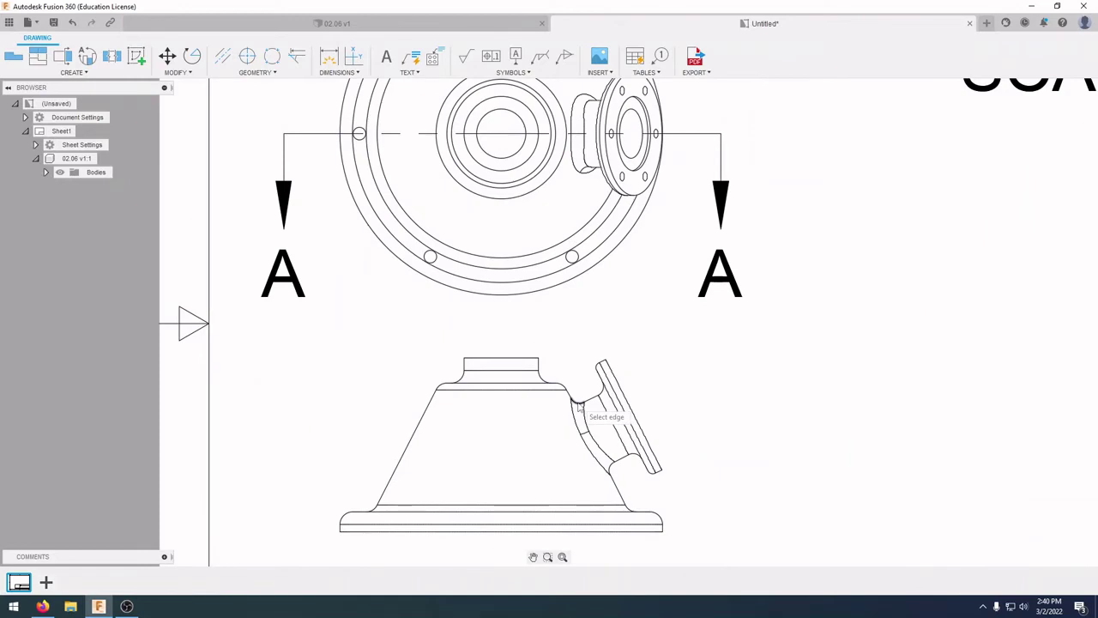
left_click(578, 407)
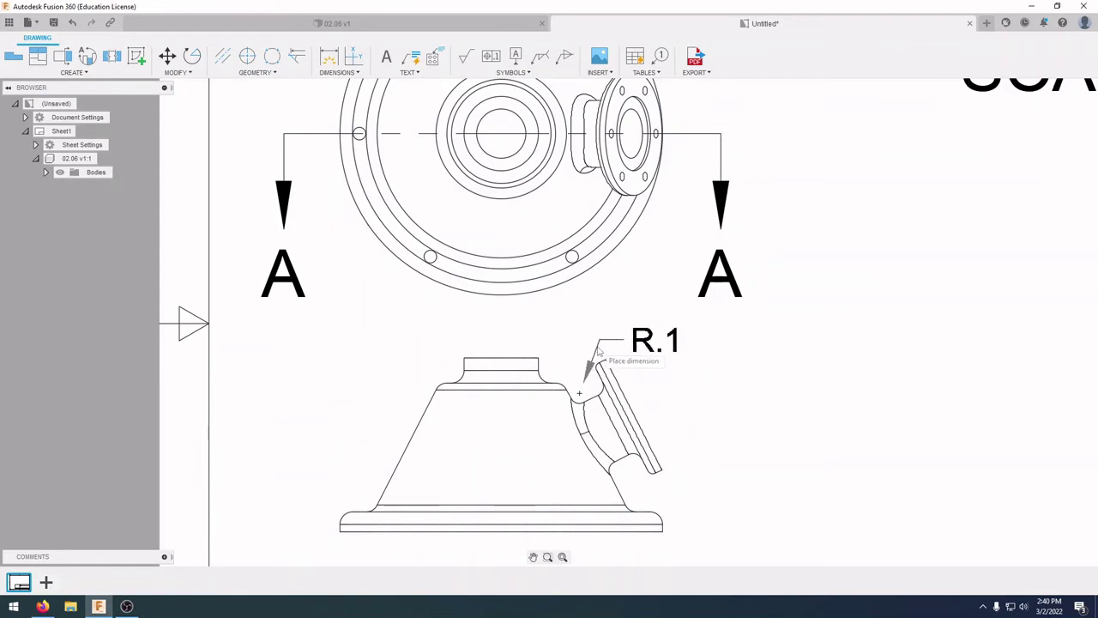
left_click(598, 351)
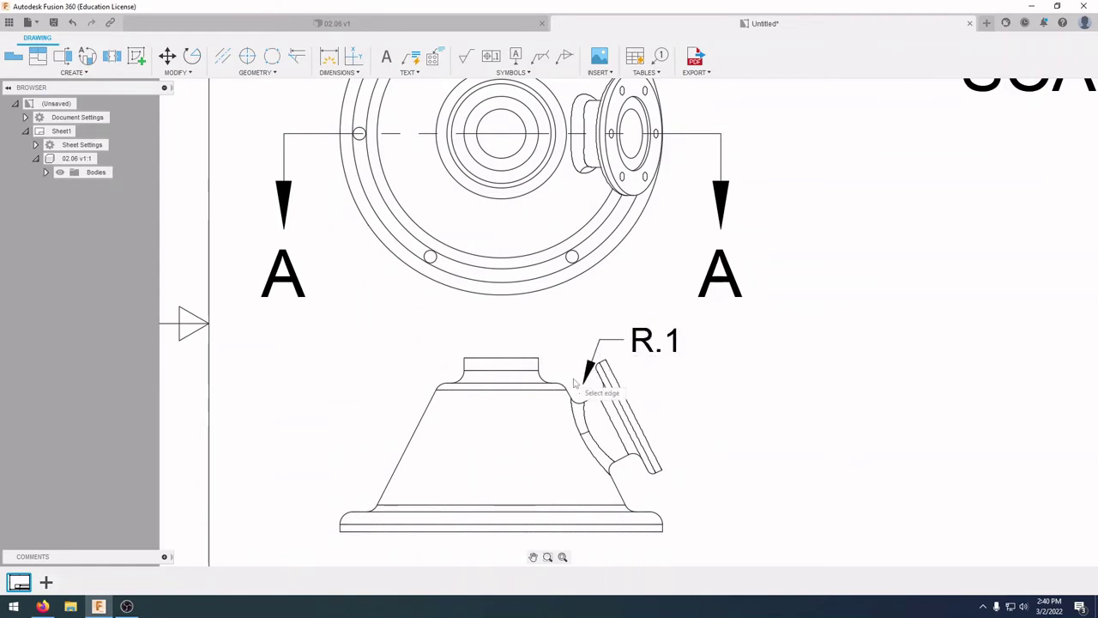
Step: Add a diameter dimension to the central bore of the circular view and move the outer diameter dimension closer to the view
scroll(595, 289, "up", 2)
scroll(614, 250, "down", 3)
scroll(615, 250, "down", 3)
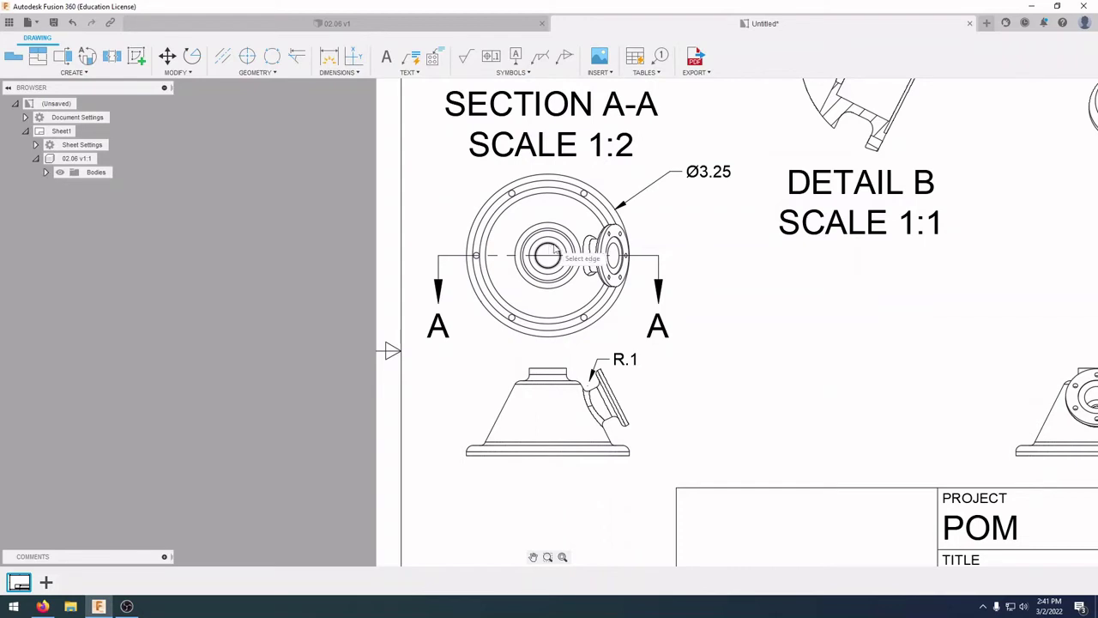
left_click(339, 72)
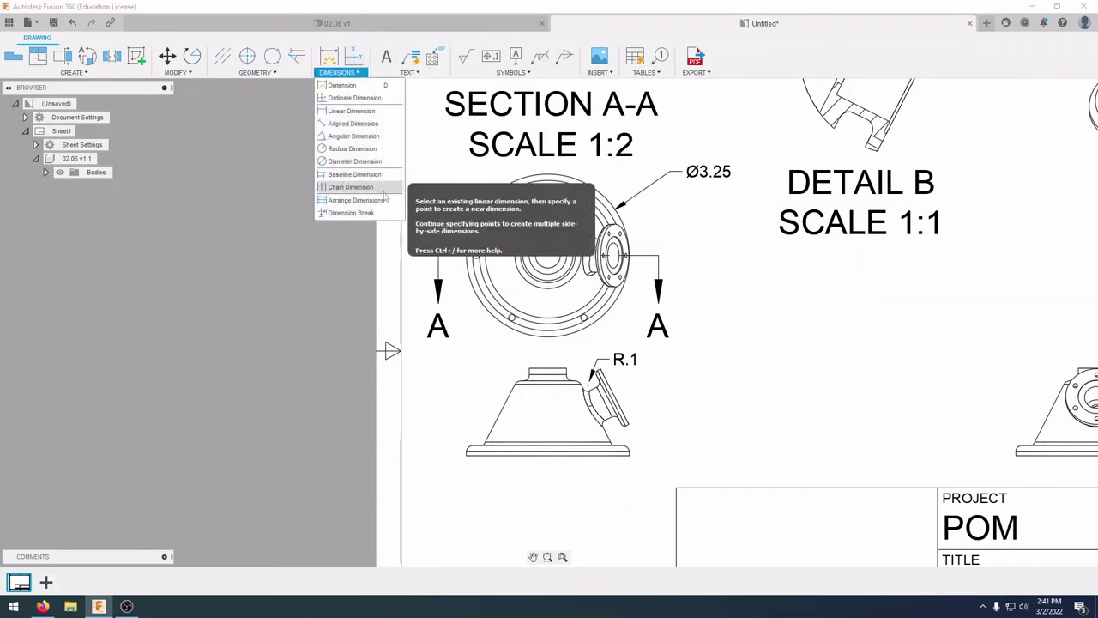
left_click(347, 163)
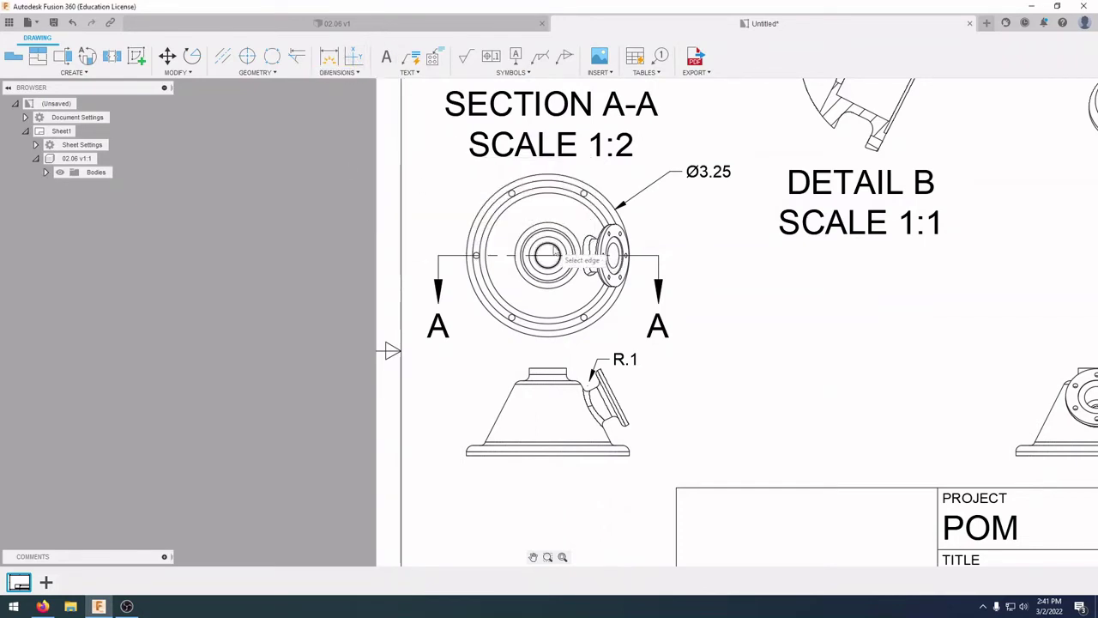
left_click(557, 253)
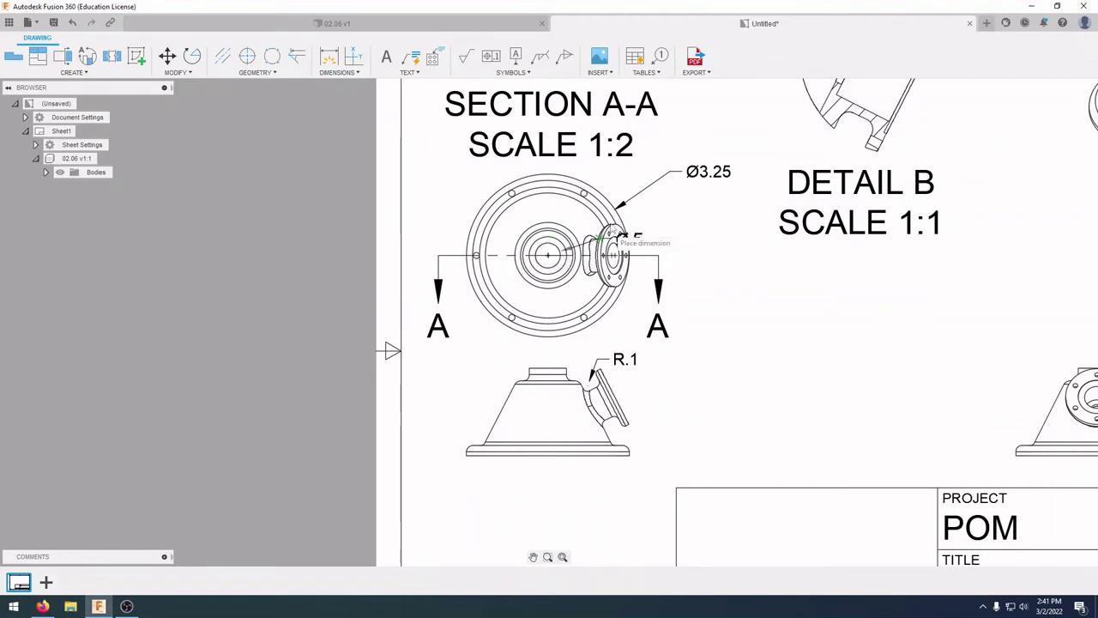
left_click(653, 203)
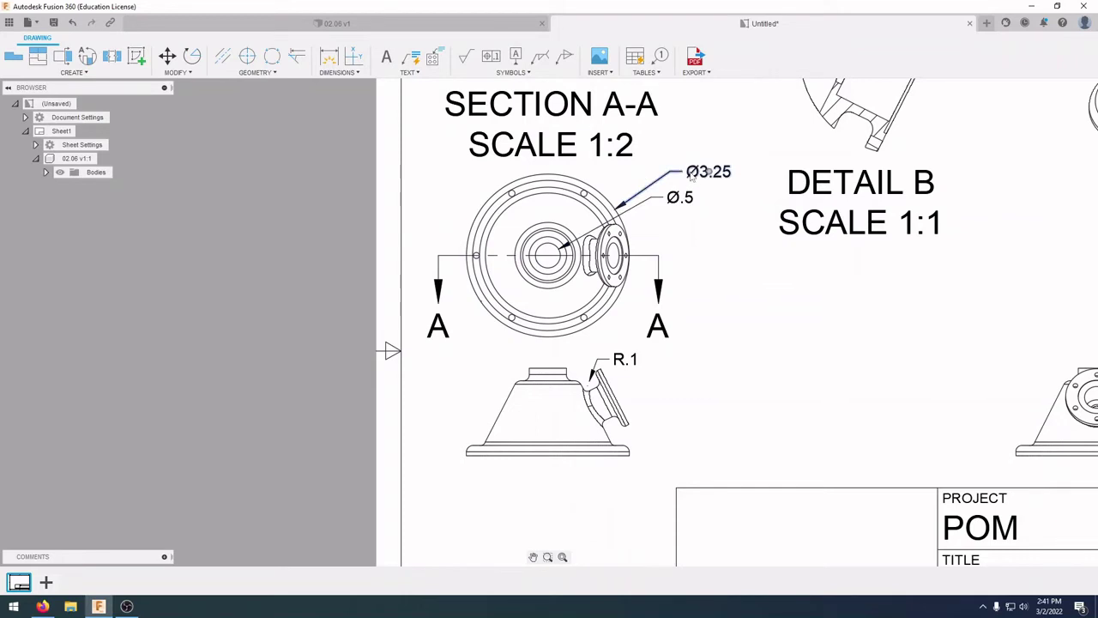
left_click_drag(699, 177, 635, 175)
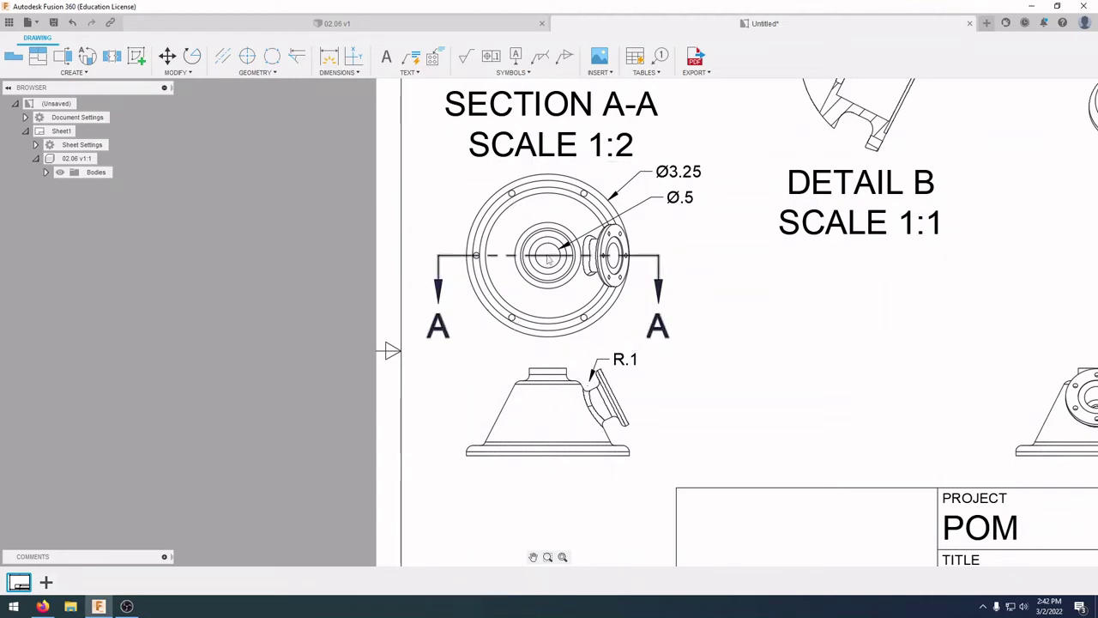
Step: Start ordinate dimensioning with the origin at the circular view's centre and place the origin dimension left of that view
left_click(343, 73)
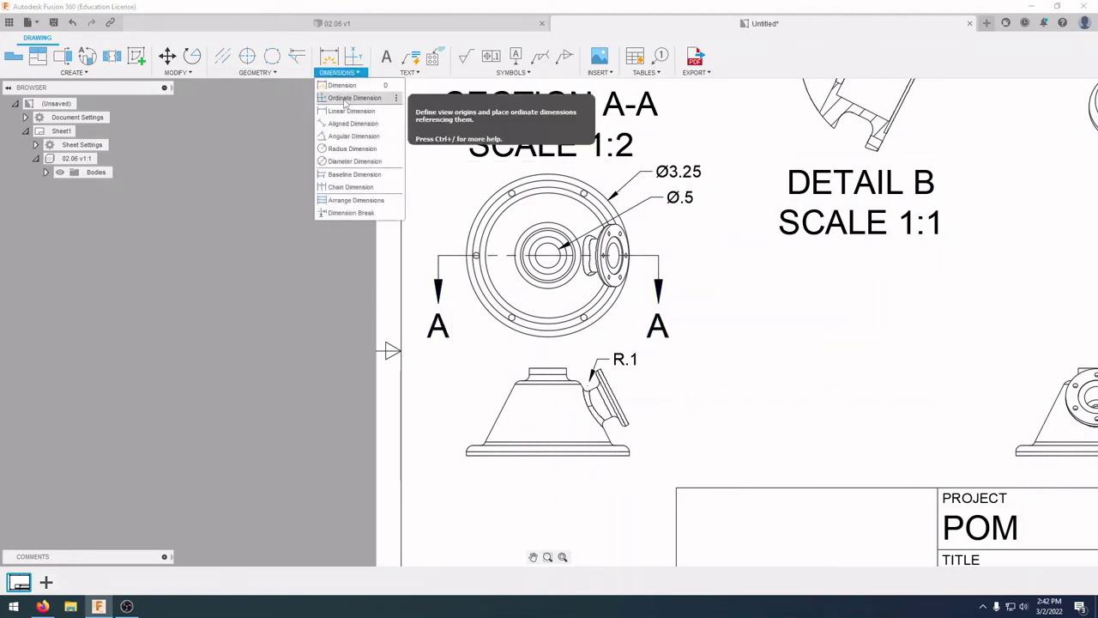
left_click(347, 98)
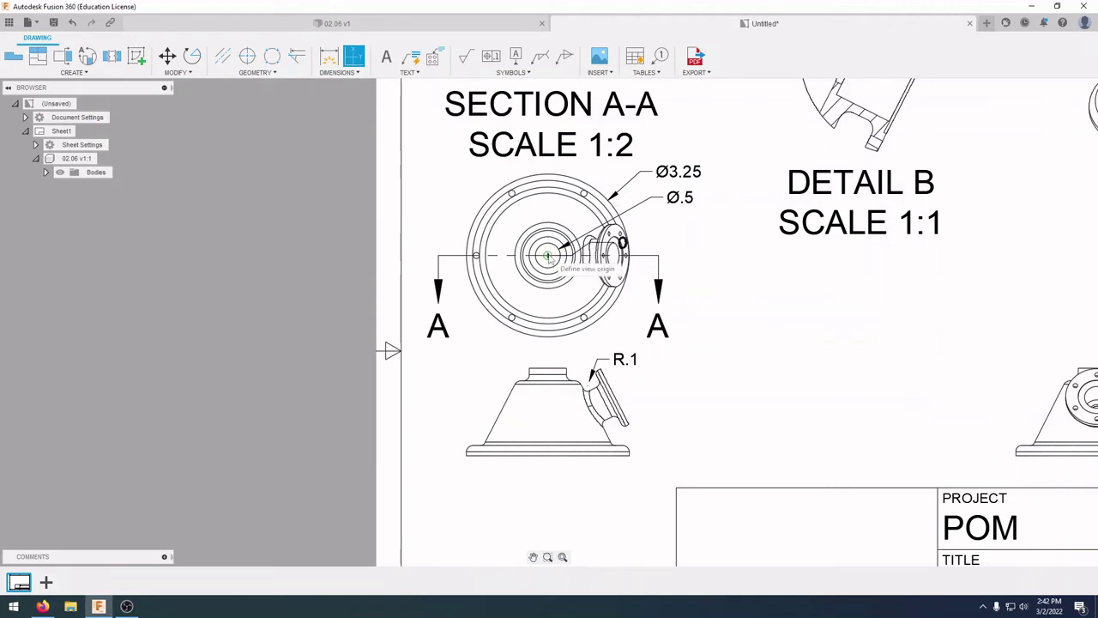
left_click(547, 256)
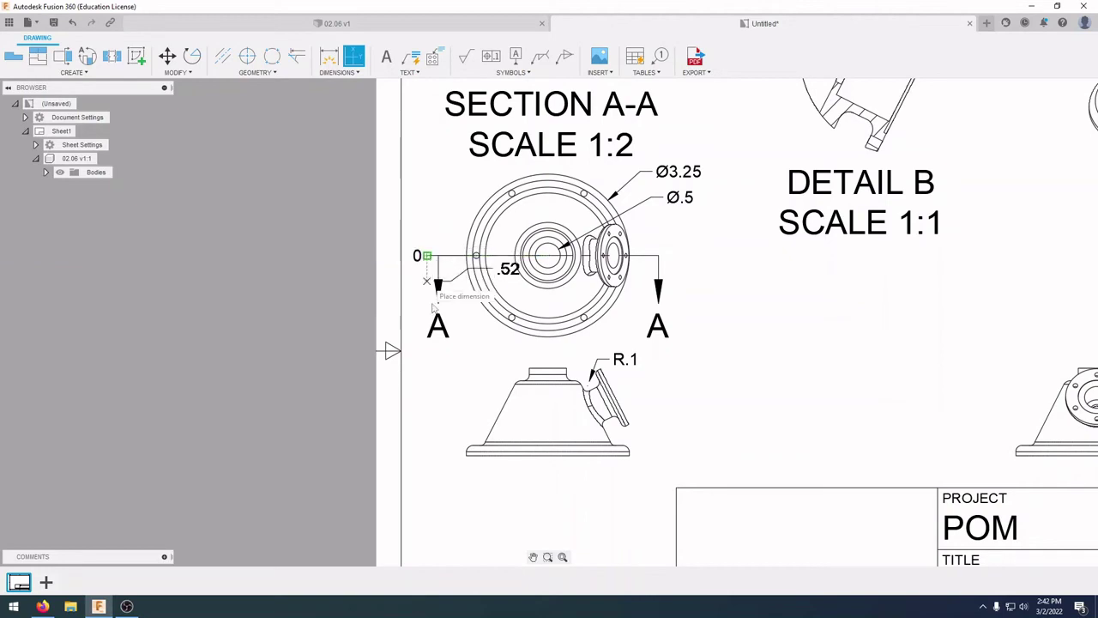
left_click(424, 259)
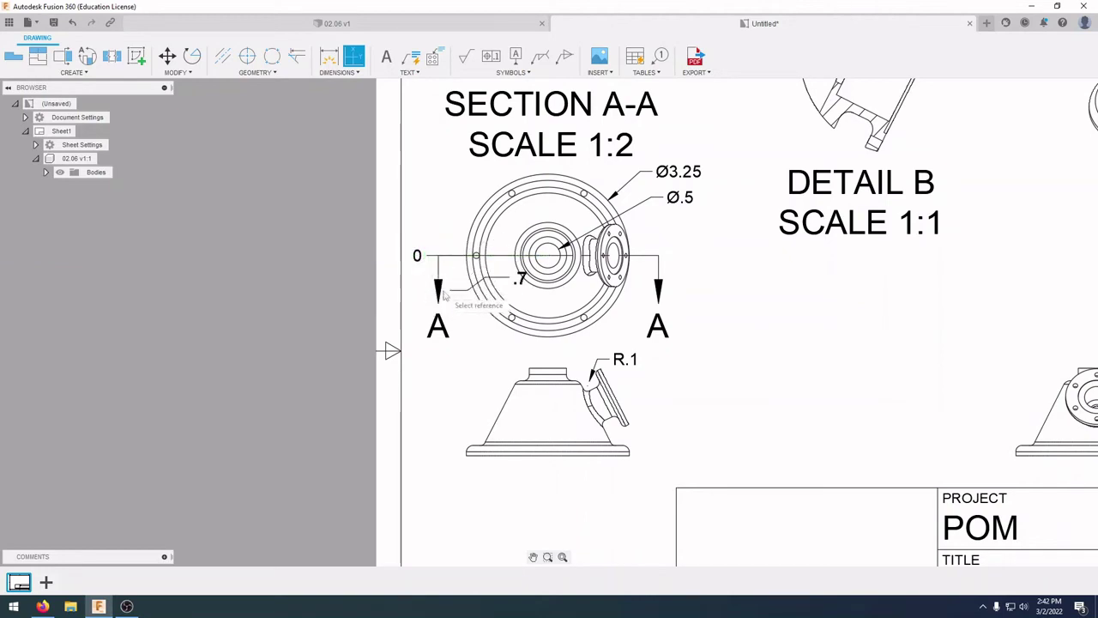
Step: Add vertical ordinate dimensions to the upper-left and lower-left bolt holes of the circular view, placed to their left
scroll(512, 196, "down", 1)
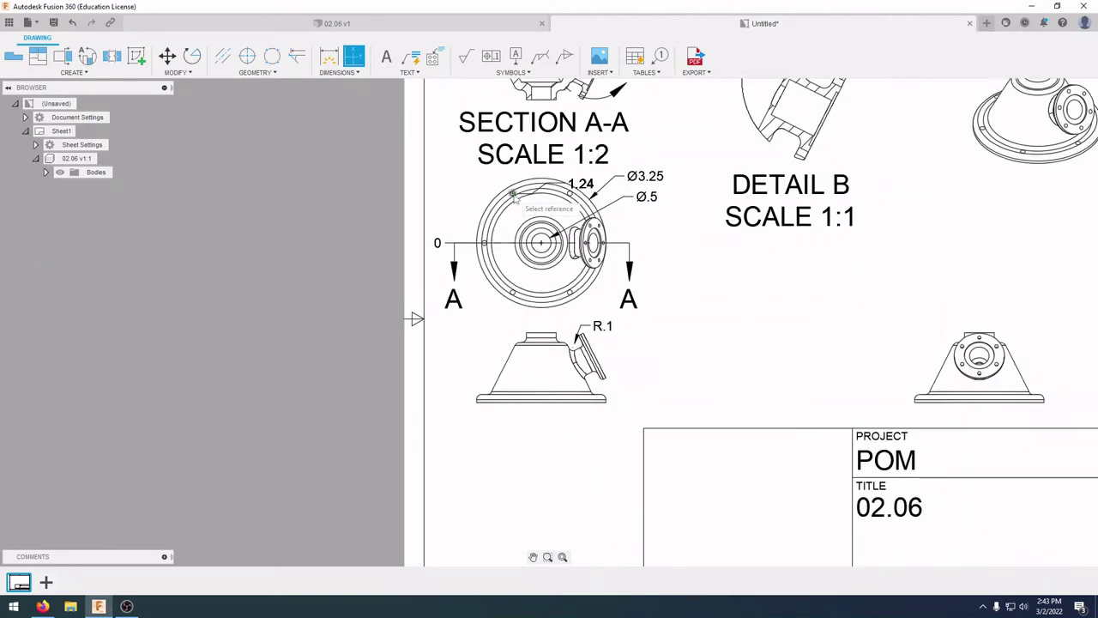
scroll(506, 193, "up", 4)
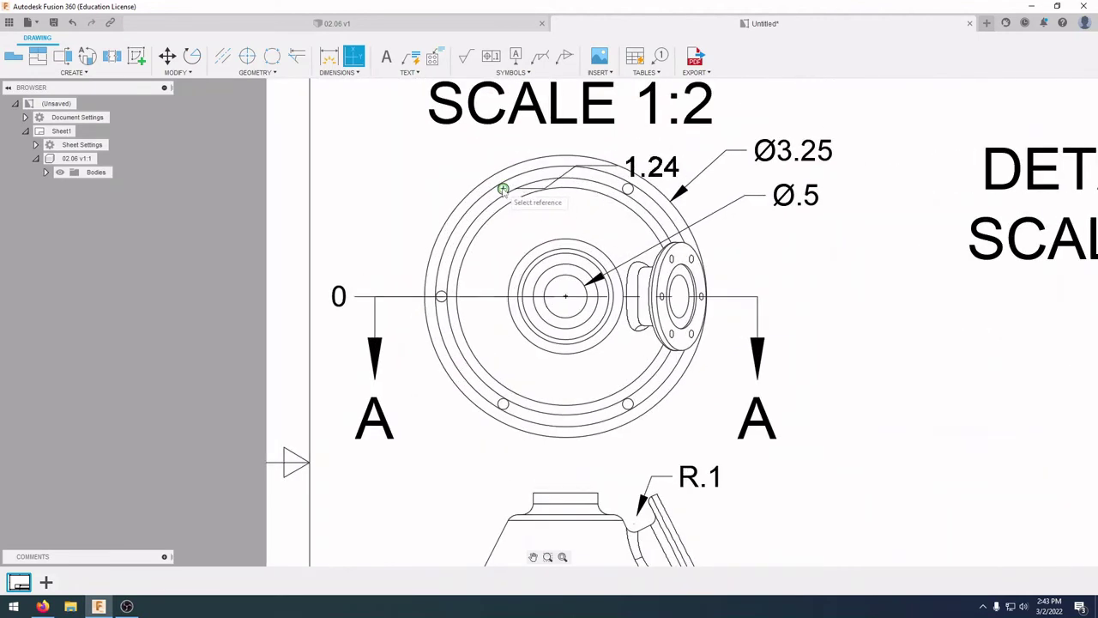
left_click(503, 188)
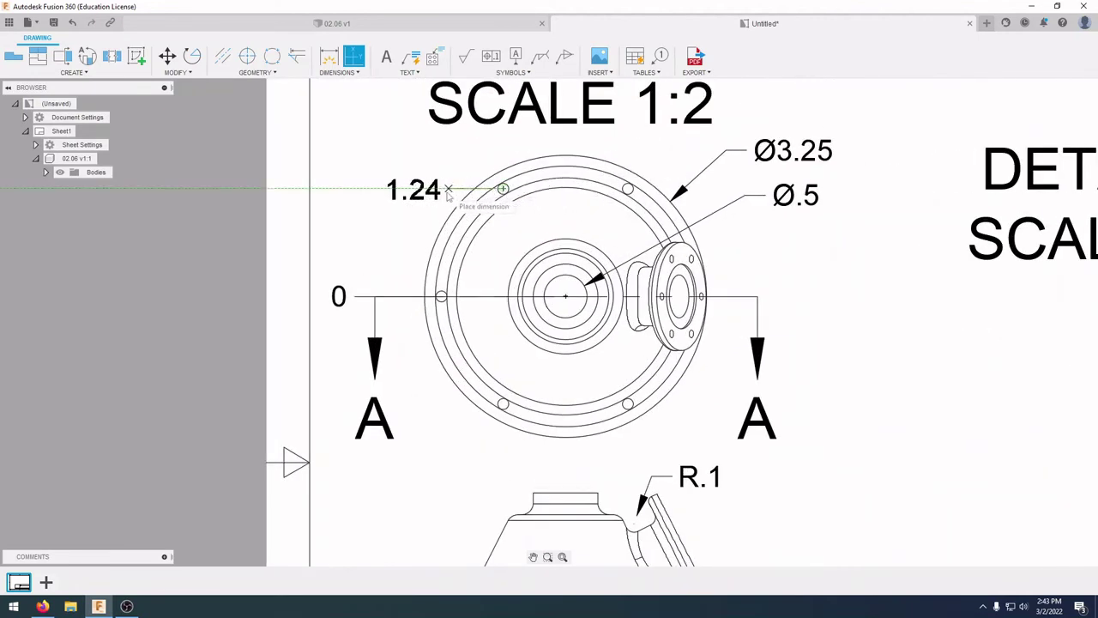
left_click(446, 195)
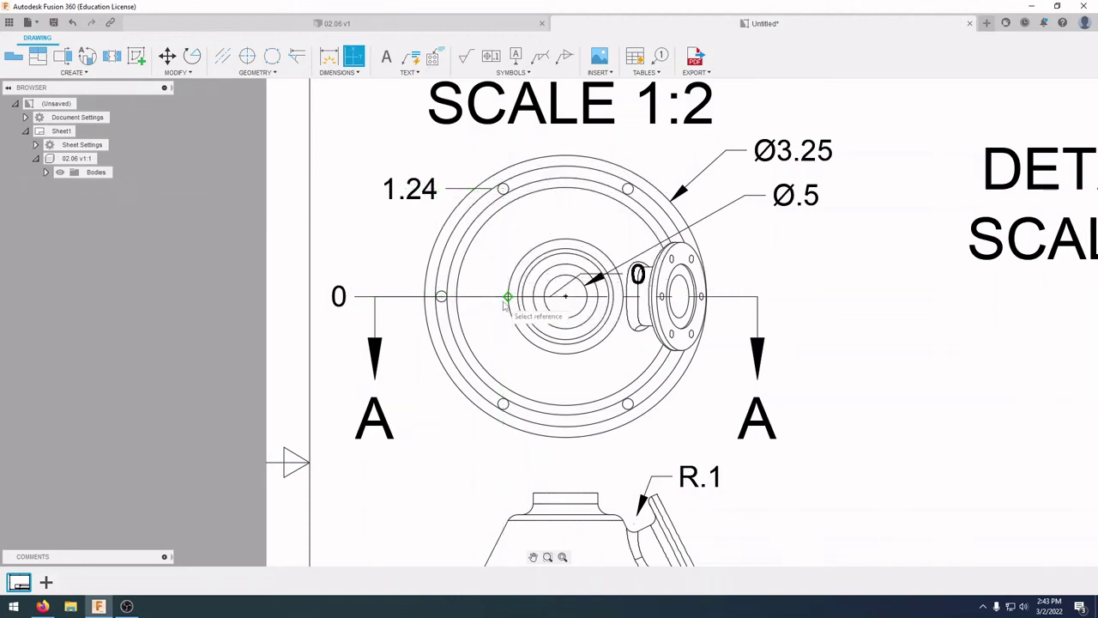
left_click(504, 404)
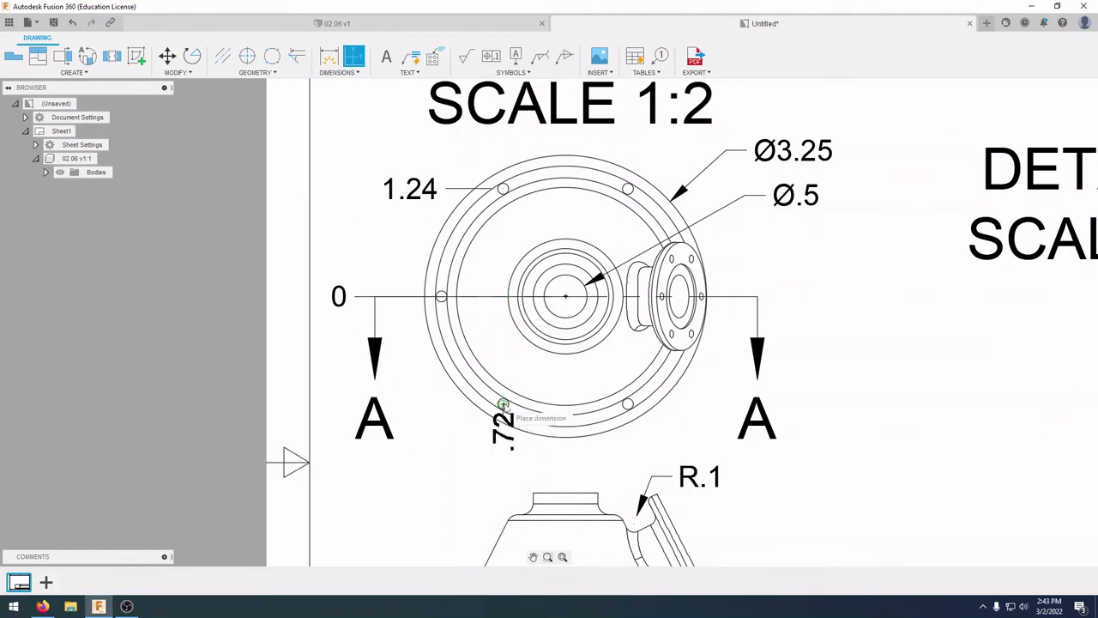
left_click(461, 404)
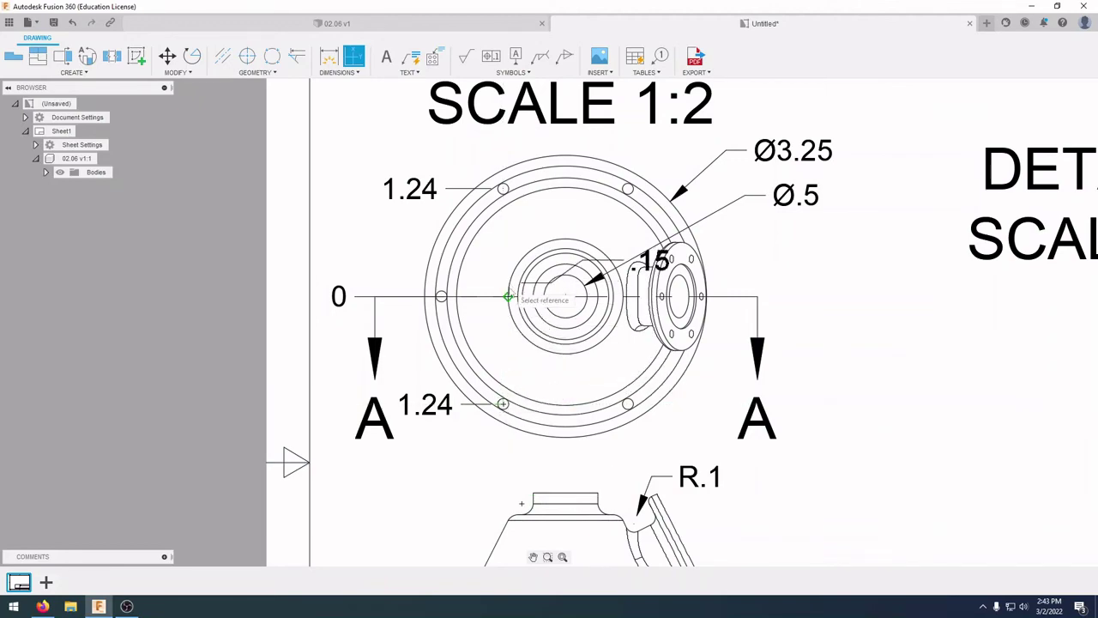
scroll(514, 420, "up", 1)
scroll(514, 420, "down", 4)
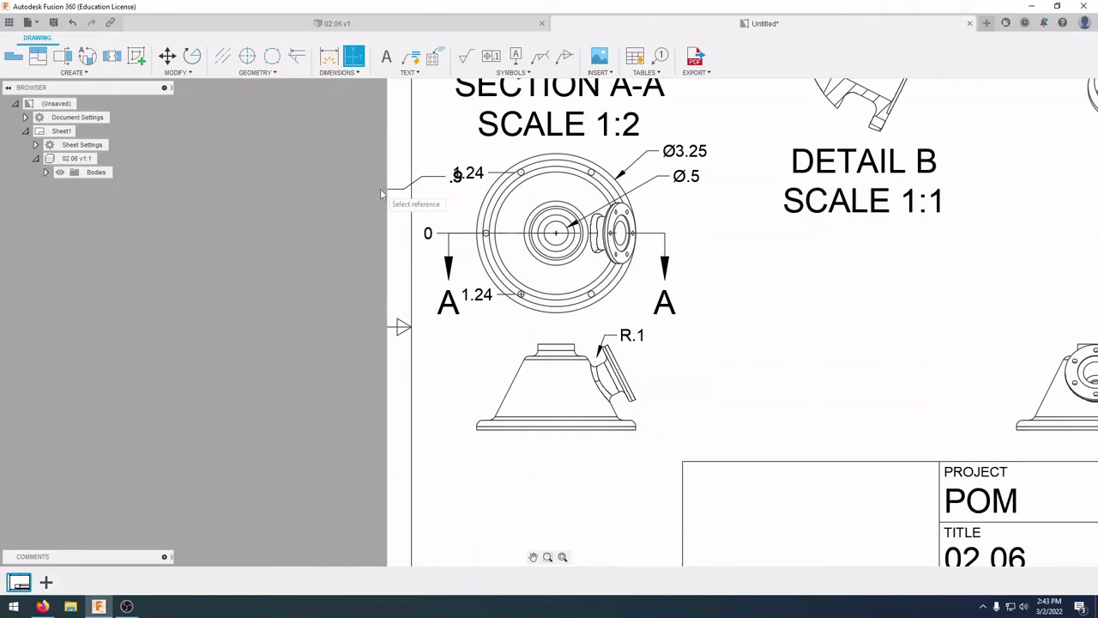
key("Escape")
scroll(746, 391, "down", 1)
mouse_move(756, 378)
middle_mouse_down()
mouse_move(843, 252)
mouse_move(838, 272)
mouse_move(752, 345)
middle_mouse_up()
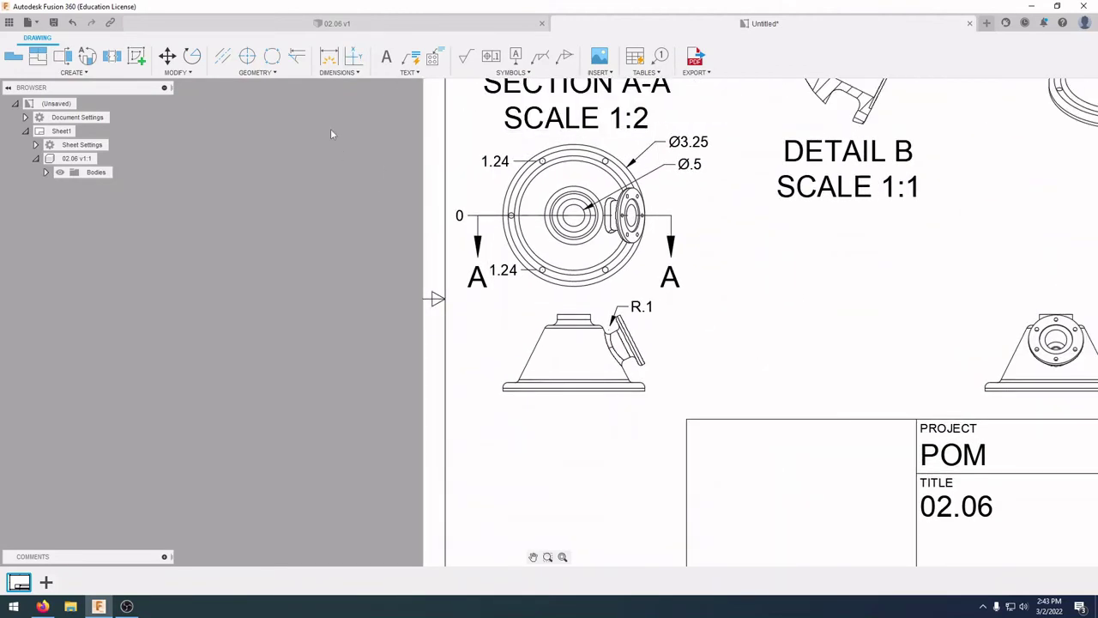
Step: Add an angular dimension between the cone's left slanted edge and the base flange's left vertical edge in the base view
left_click(337, 74)
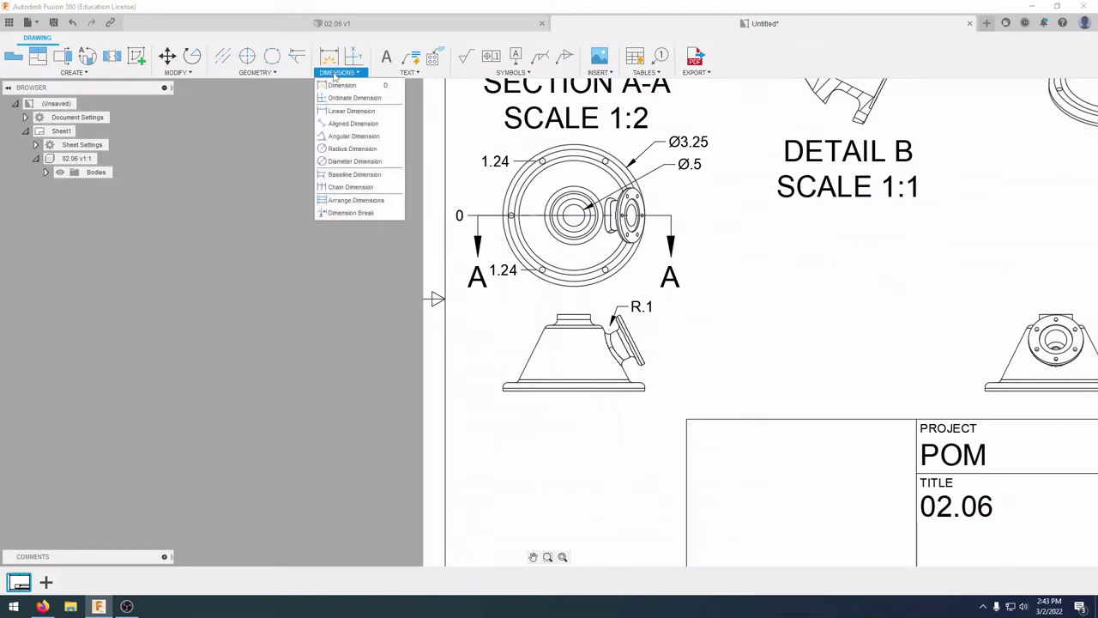
left_click(354, 137)
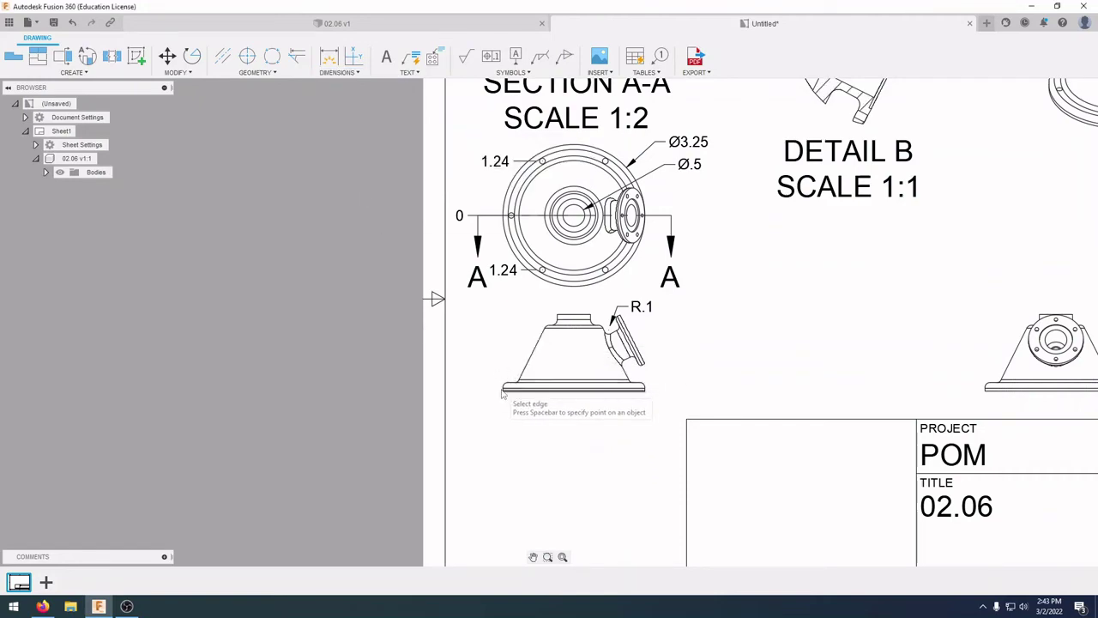
scroll(533, 370, "down", 1)
scroll(541, 377, "up", 5)
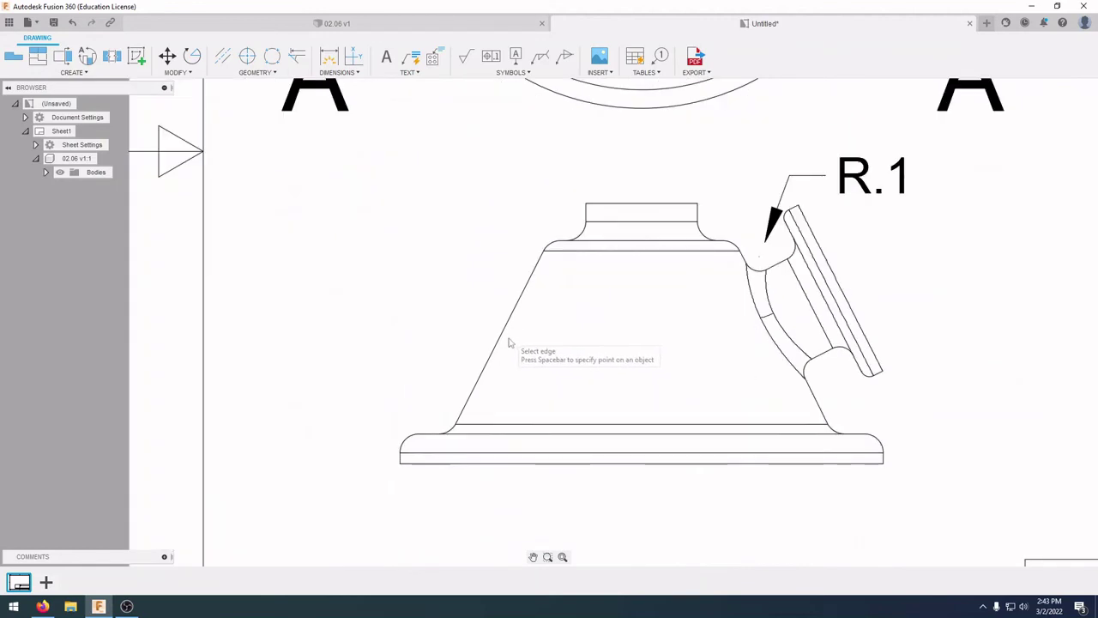
left_click(338, 72)
left_click(350, 136)
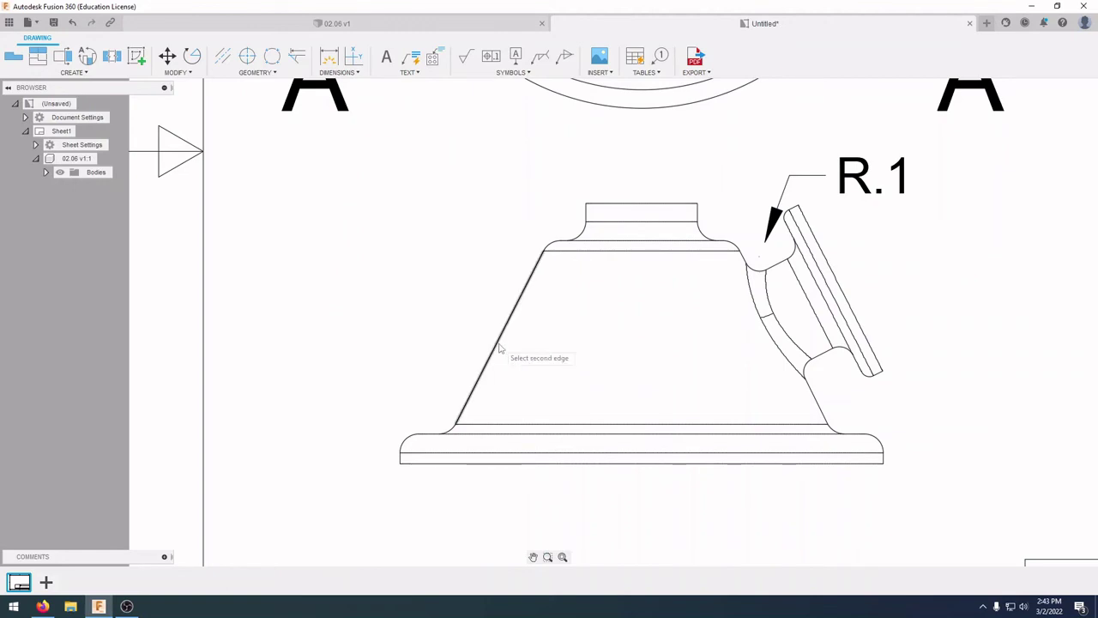
left_click(399, 463)
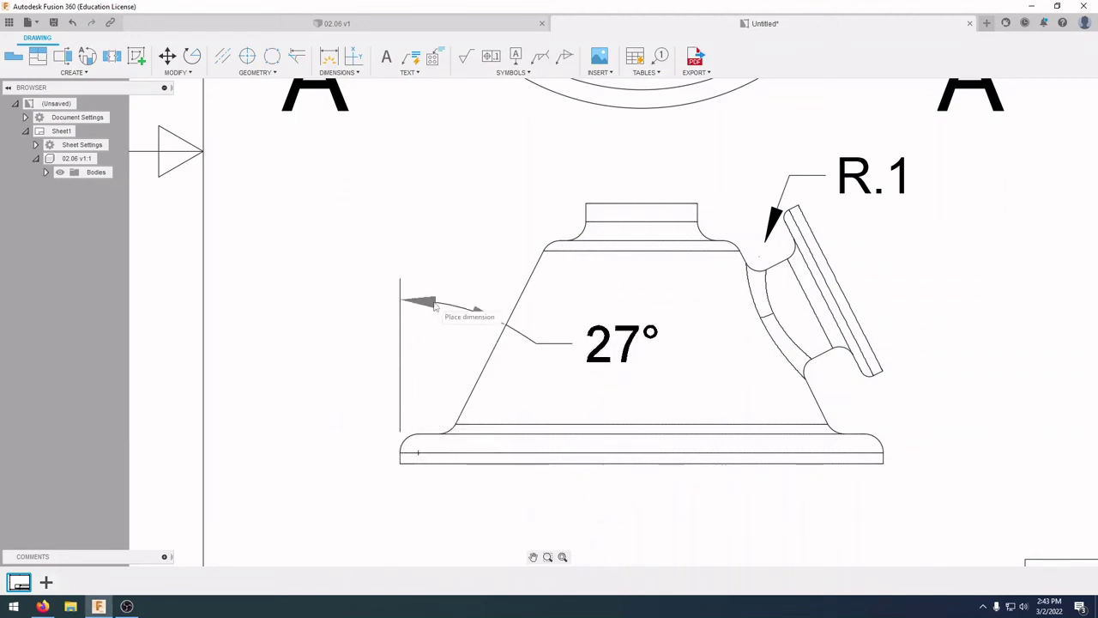
left_click(438, 290)
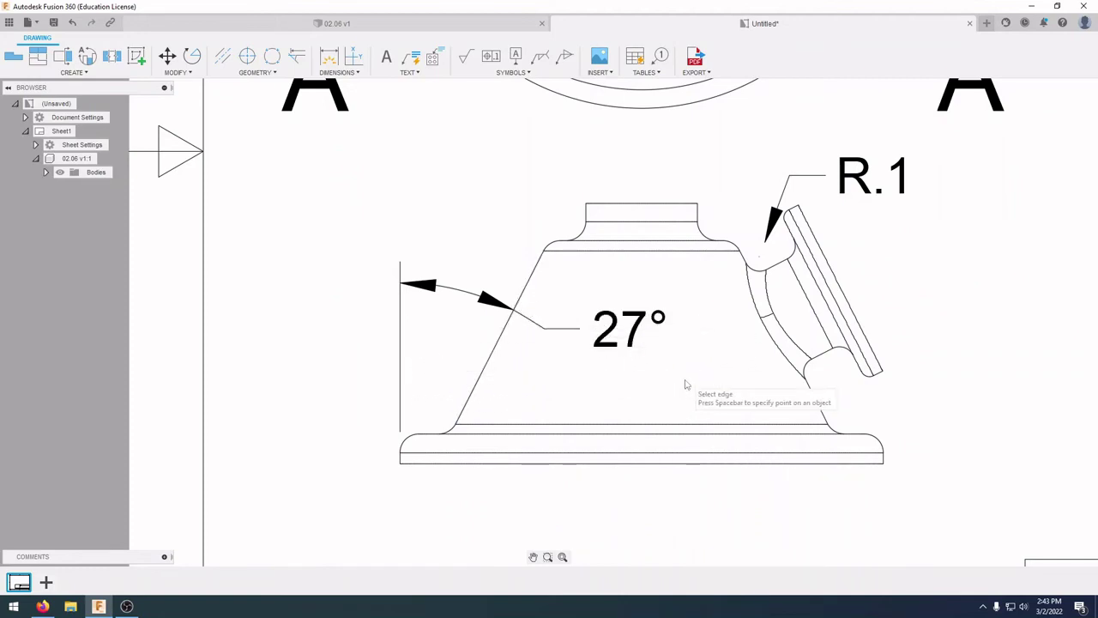
Step: Add a vertical linear dimension for the part's overall height in the base view, placed left of the angular dimension
scroll(643, 356, "down", 4)
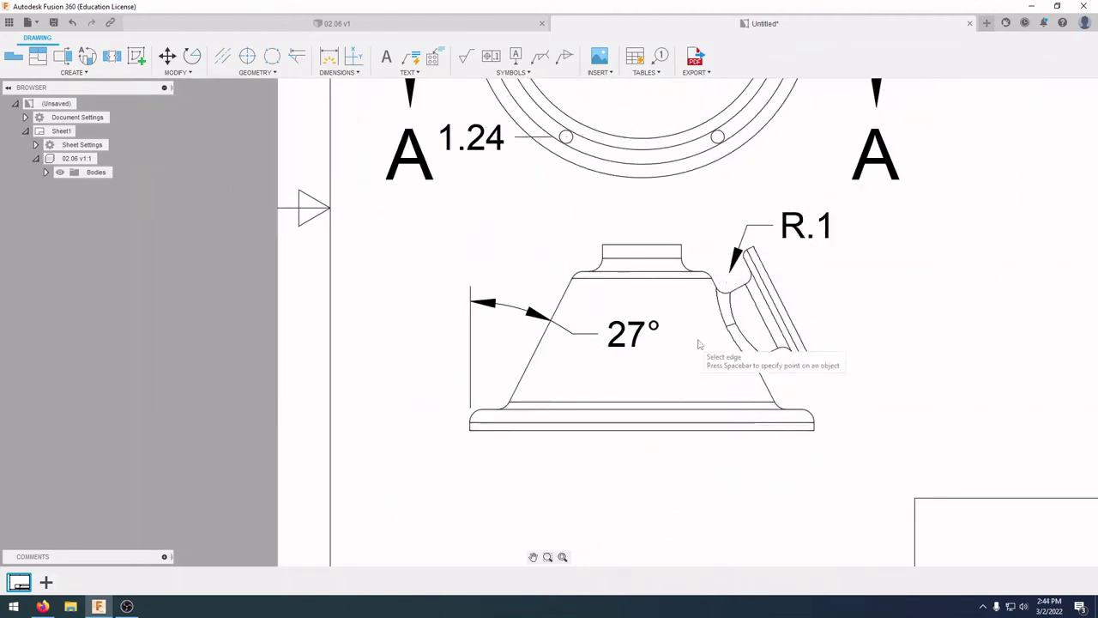
left_click(339, 73)
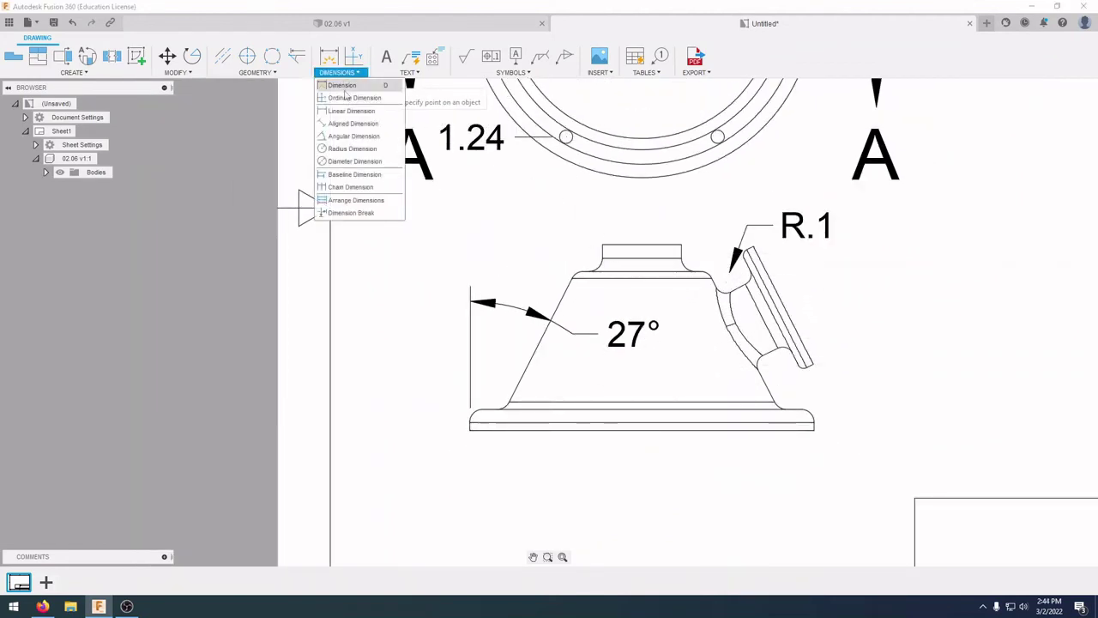
left_click(351, 112)
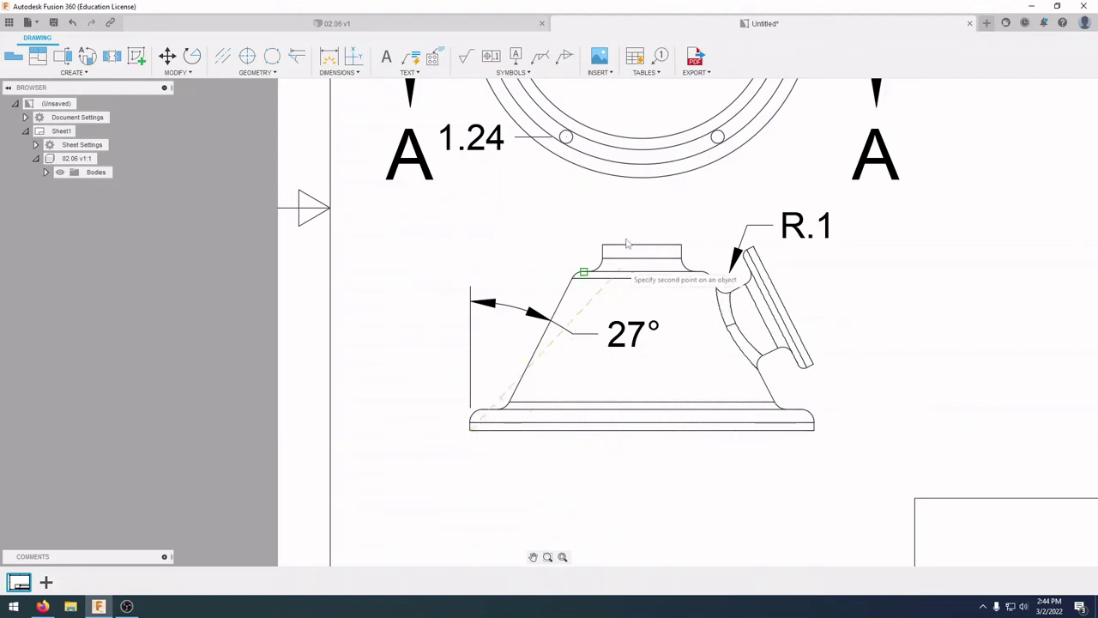
left_click(601, 247)
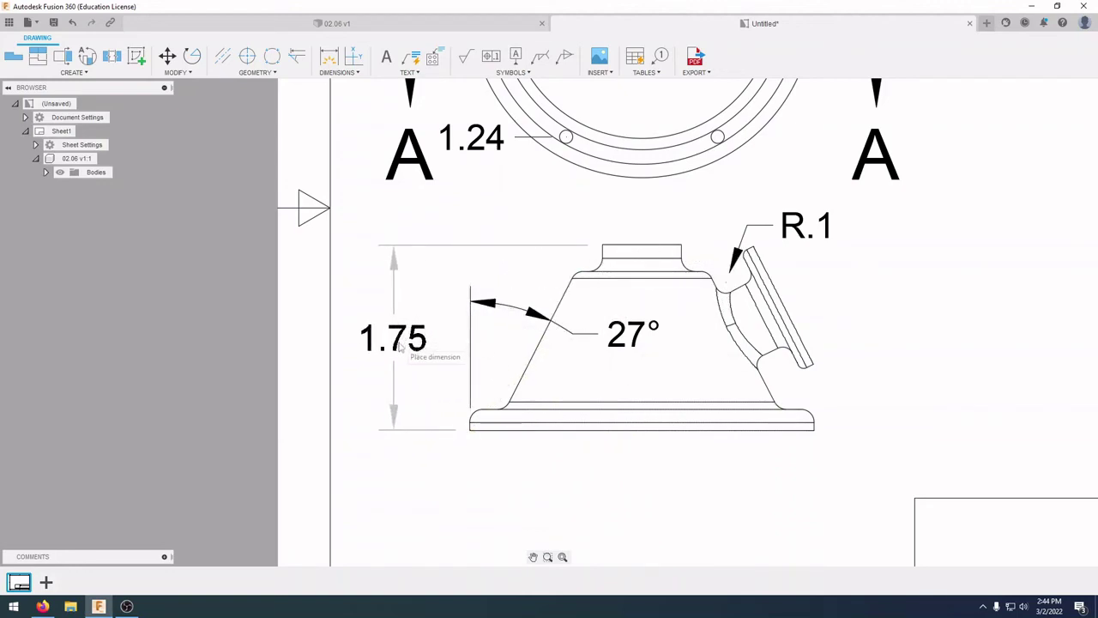
left_click(400, 347)
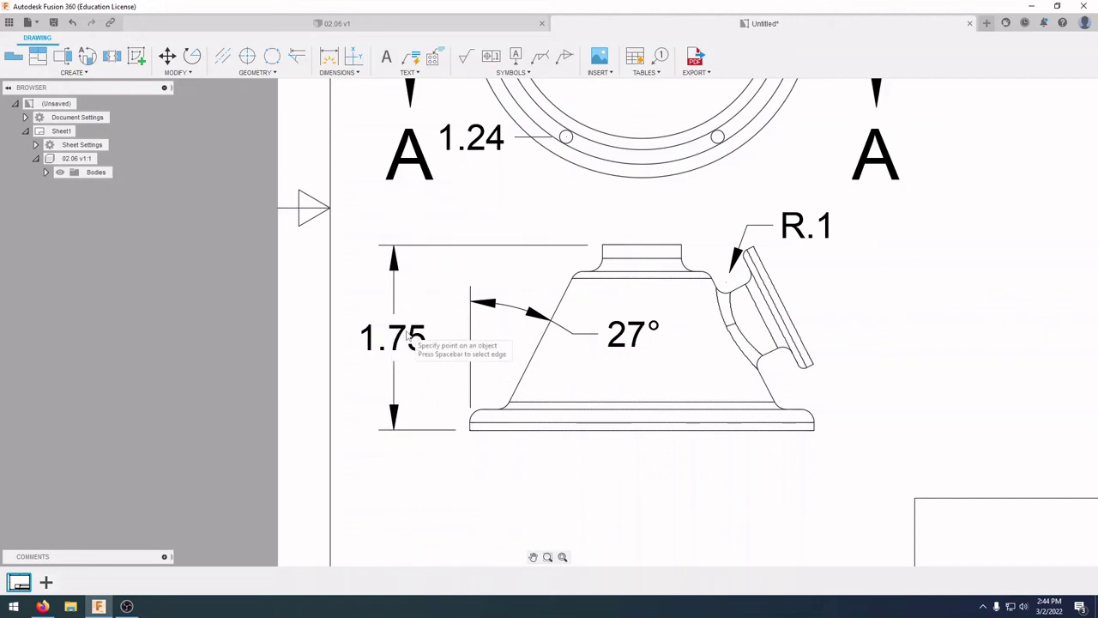
scroll(409, 336, "down", 5)
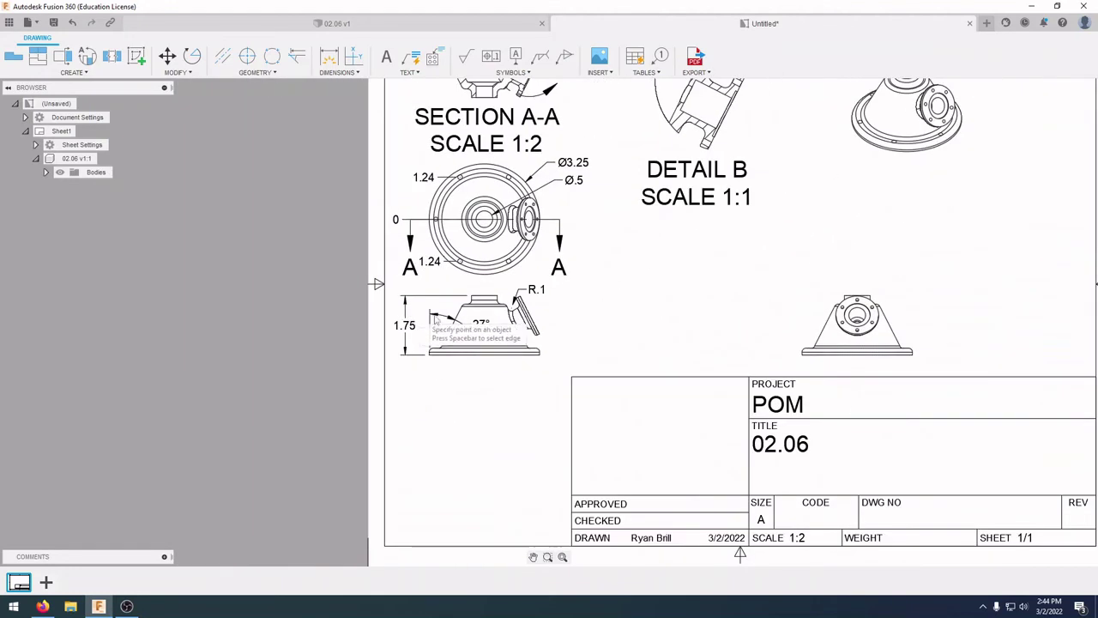
mouse_move(701, 312)
middle_mouse_down()
mouse_move(608, 317)
mouse_move(620, 326)
middle_mouse_up()
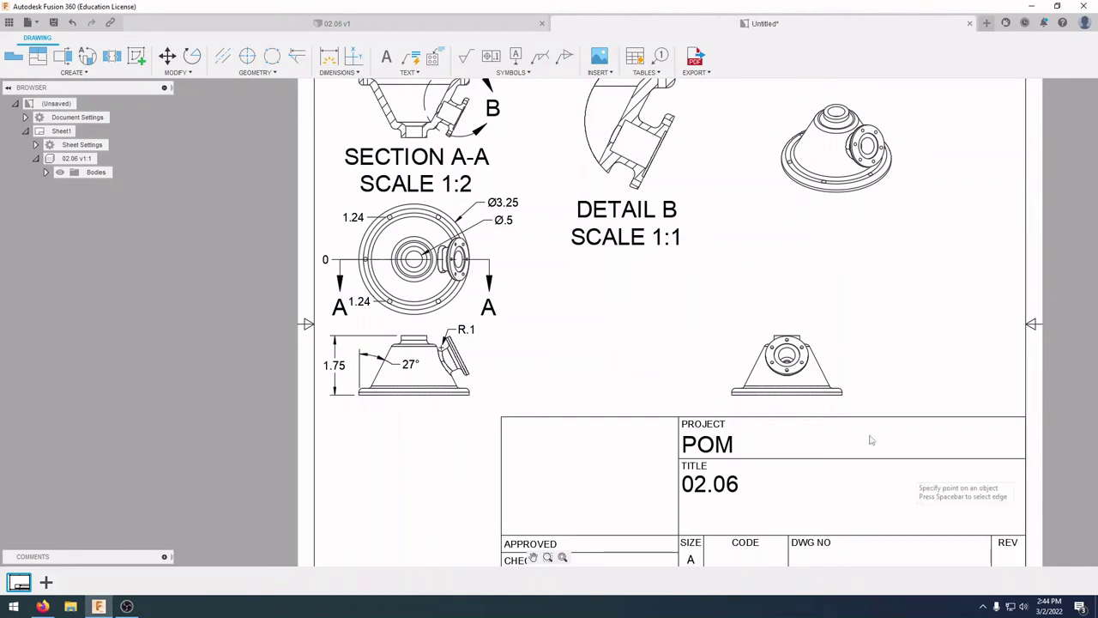
left_click(786, 352)
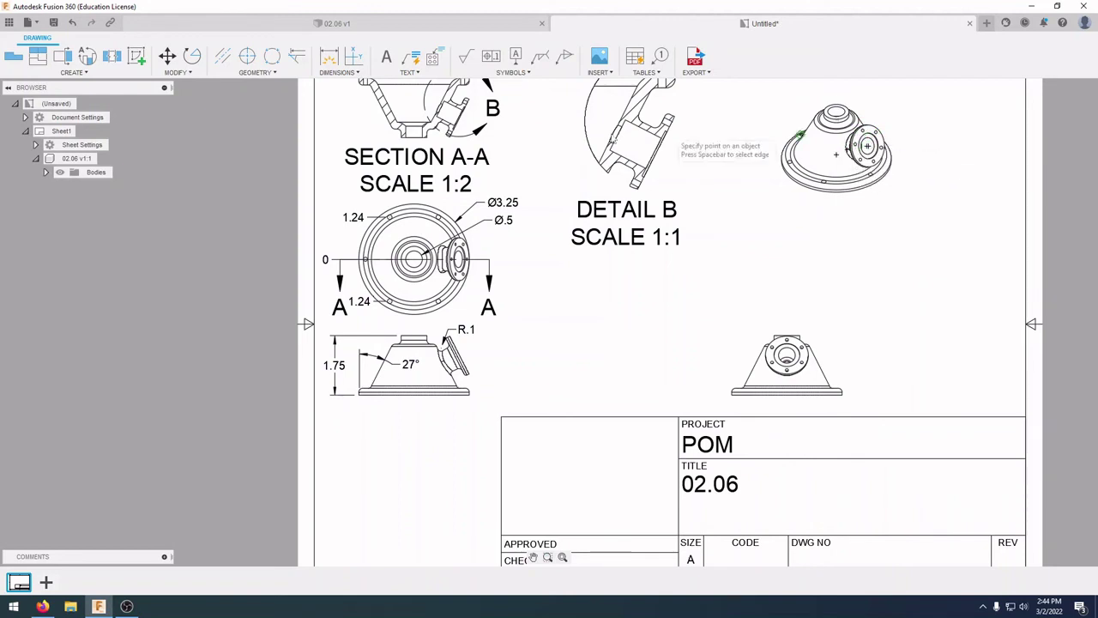
Step: Add a leader note to the side flange's outer face in the base view, reading "MACHINED SURFACE" and, on a second line, "DO NOT PAINT"
left_click(410, 73)
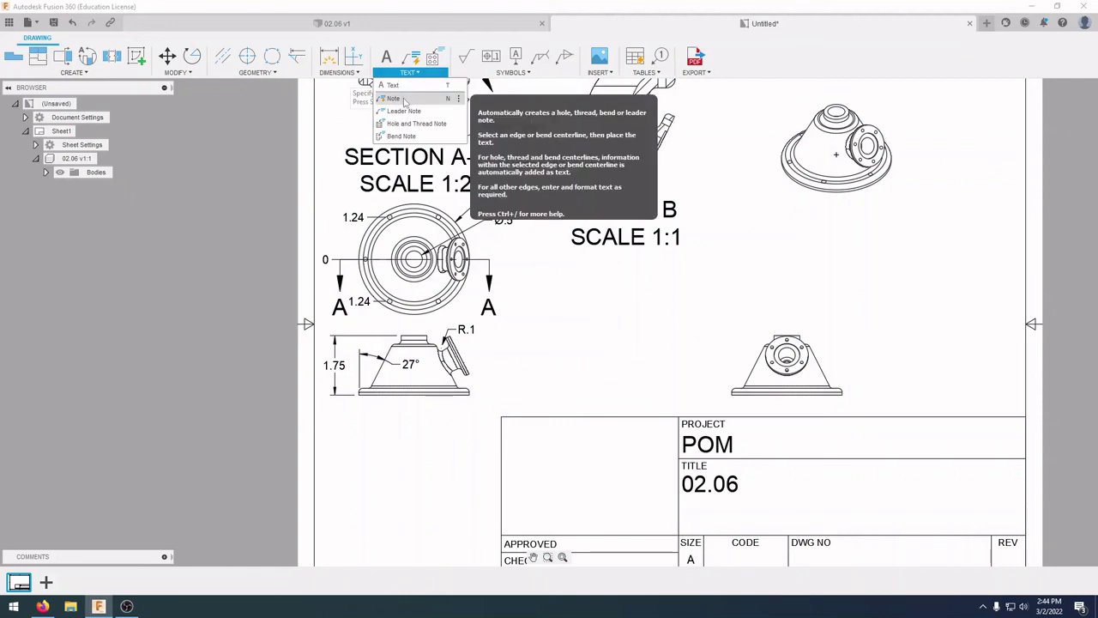
left_click(405, 112)
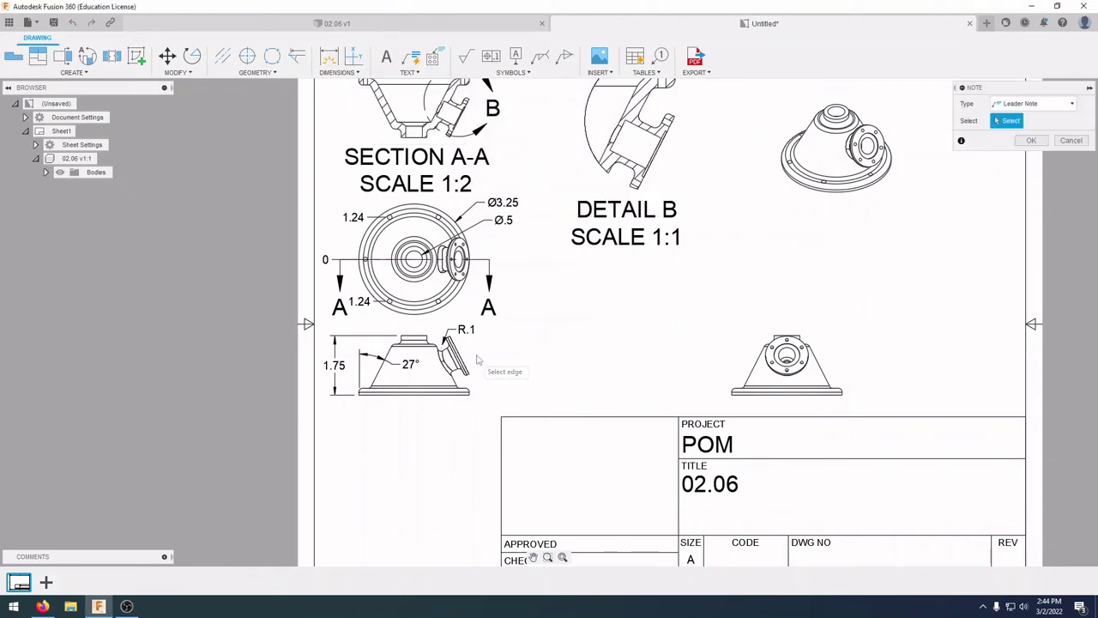
scroll(457, 350, "down", 3)
scroll(458, 352, "up", 7)
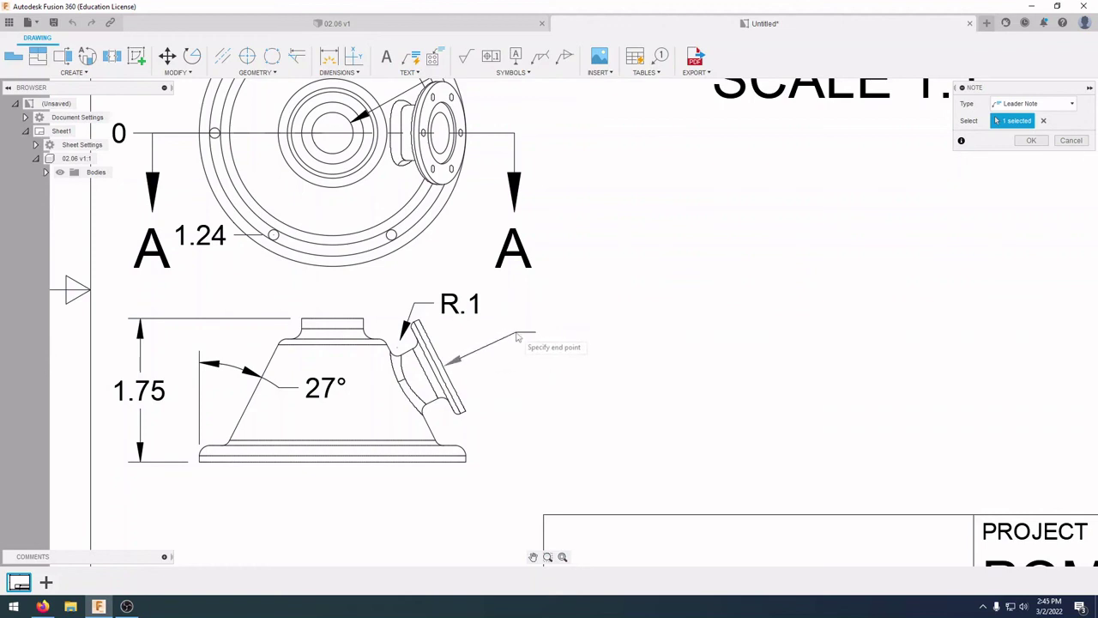
left_click(518, 334)
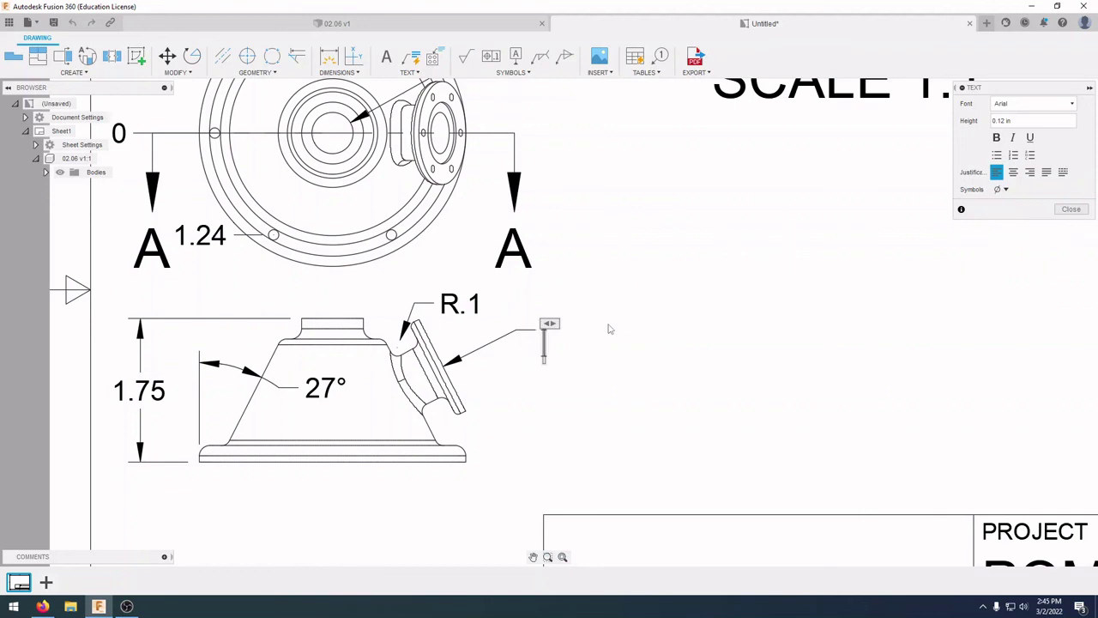
type("M")
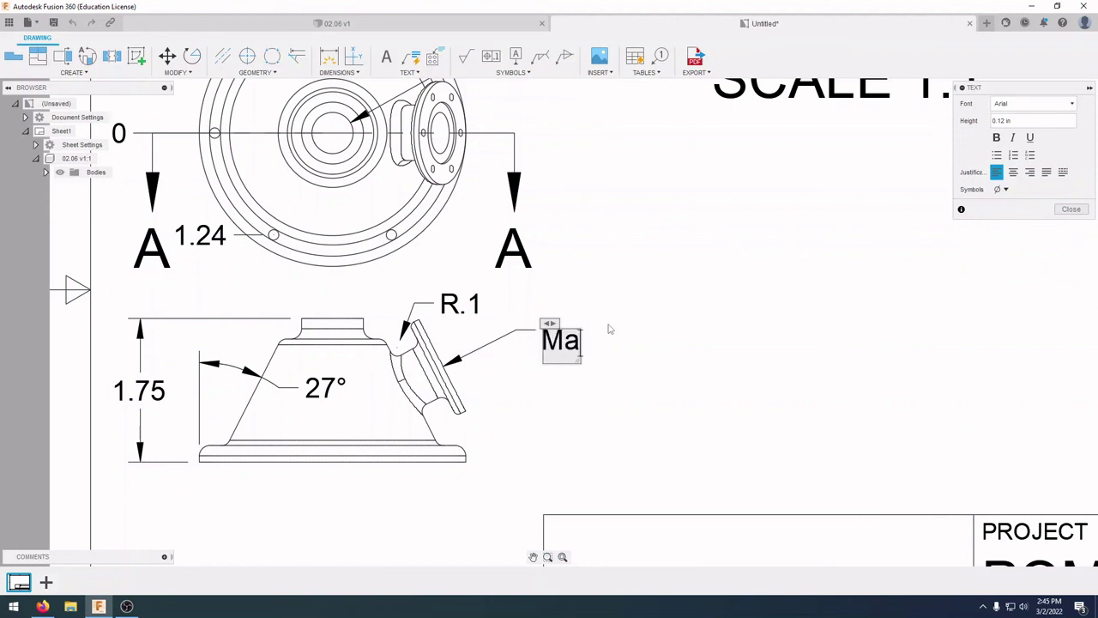
type("ACHINED")
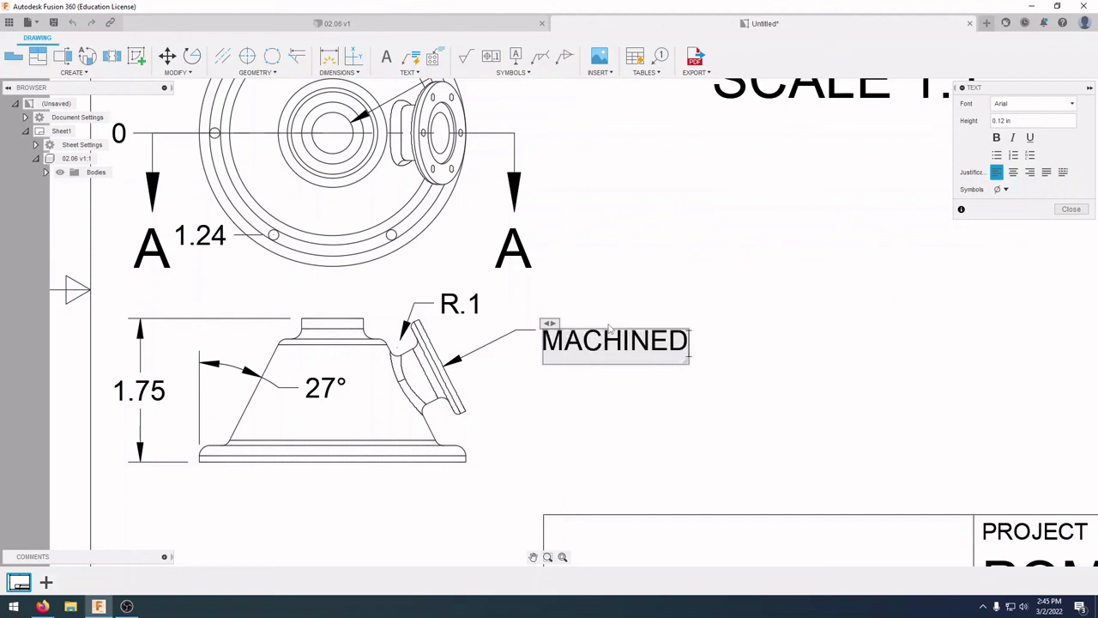
type(" SURFACE")
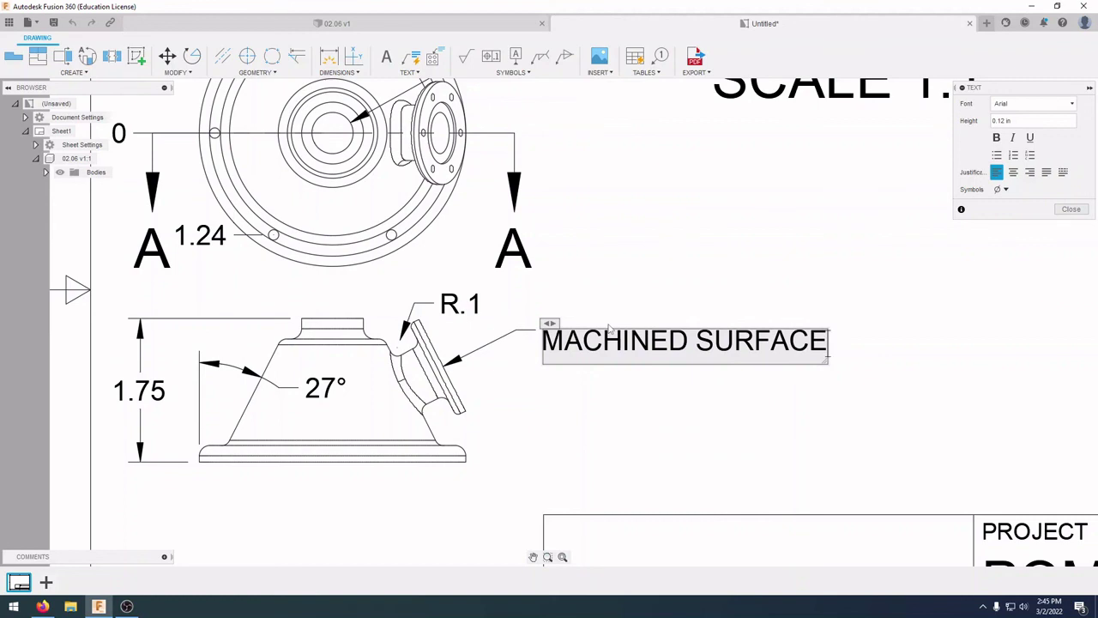
key("Return")
type("DO NOT PAINT")
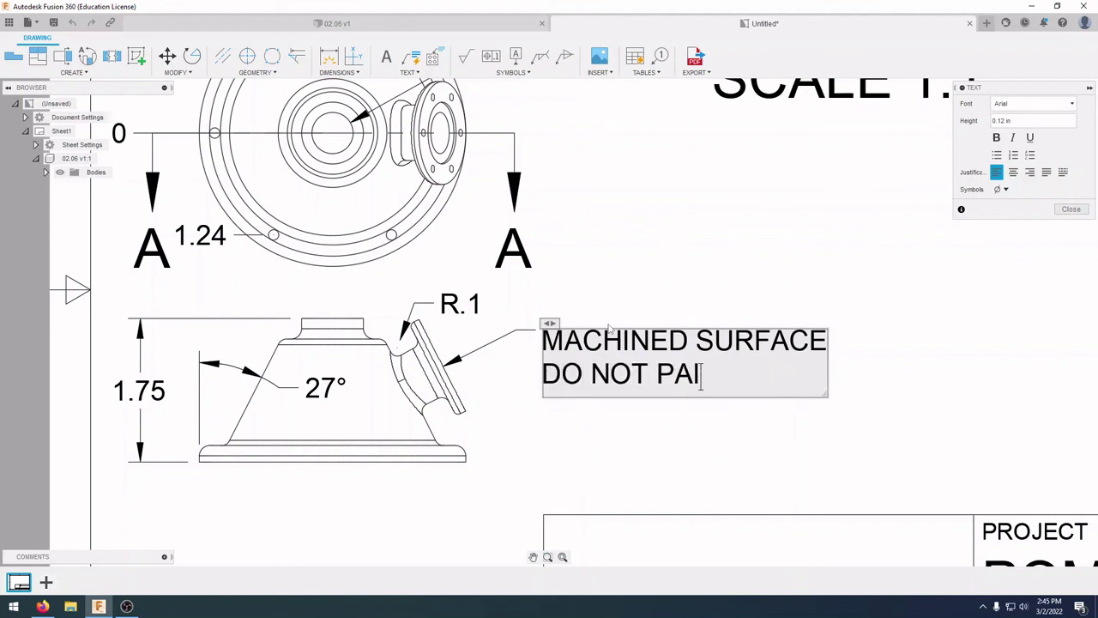
left_click(1072, 209)
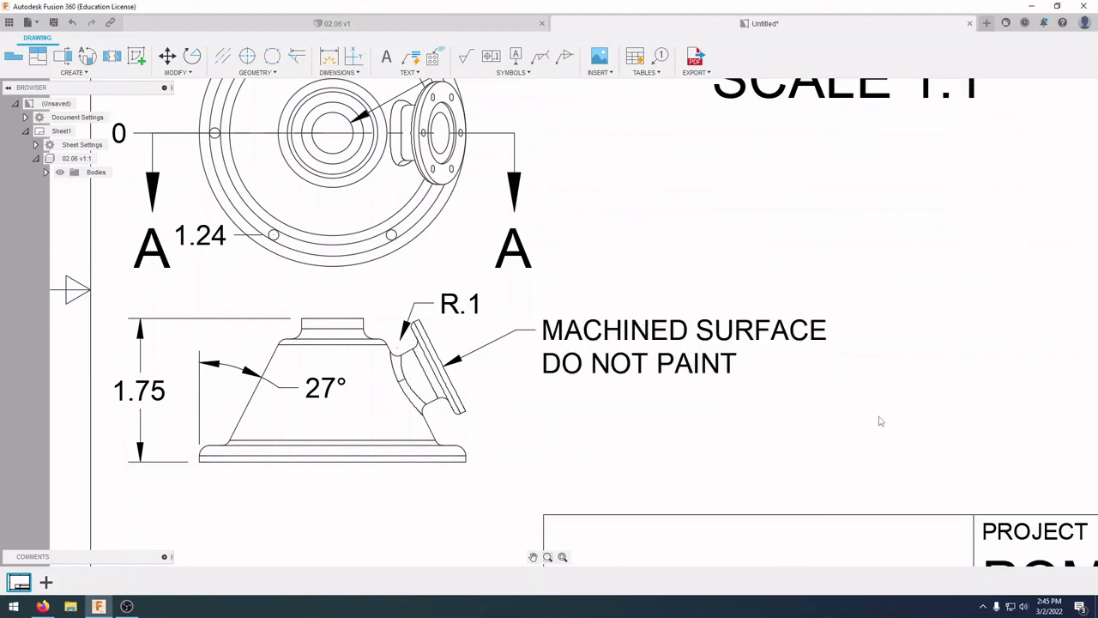
Step: Add a text note beside the projected view above the title block, reading "DO NOT PAINT MACHINED SURFACES" over two lines
scroll(883, 419, "down", 5)
mouse_move(889, 405)
middle_mouse_down()
mouse_move(686, 348)
mouse_move(553, 347)
middle_mouse_up()
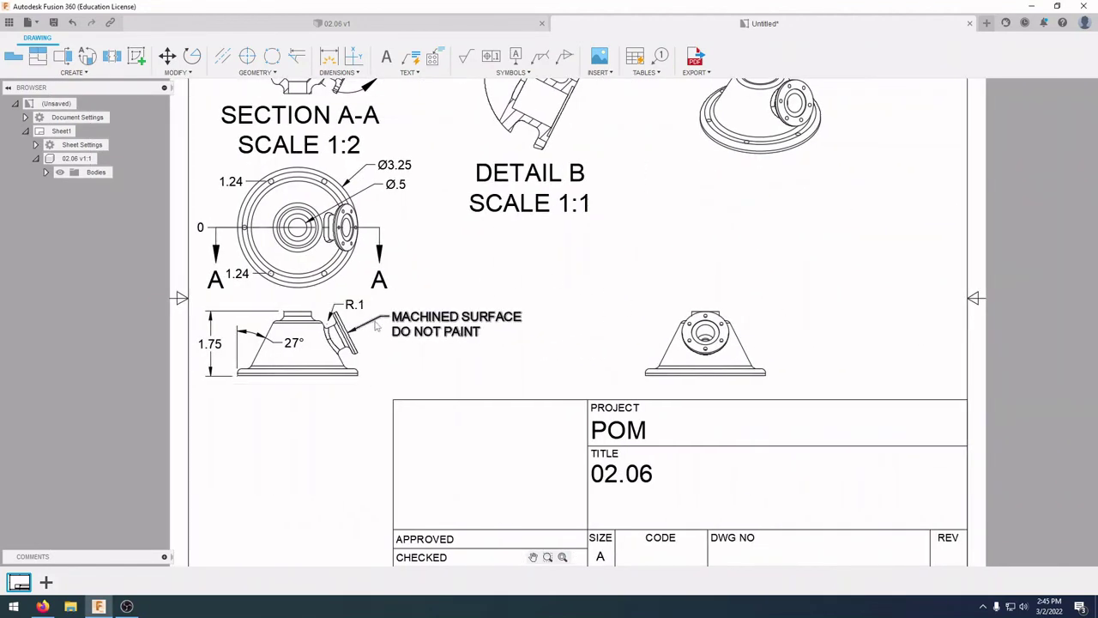
left_click(387, 56)
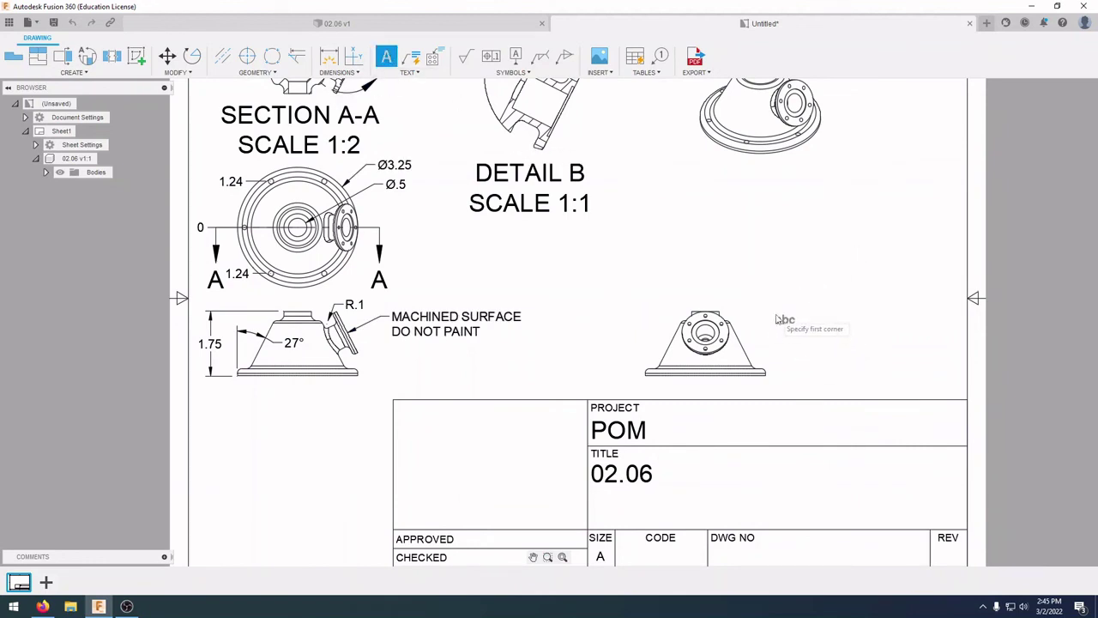
left_click(961, 369)
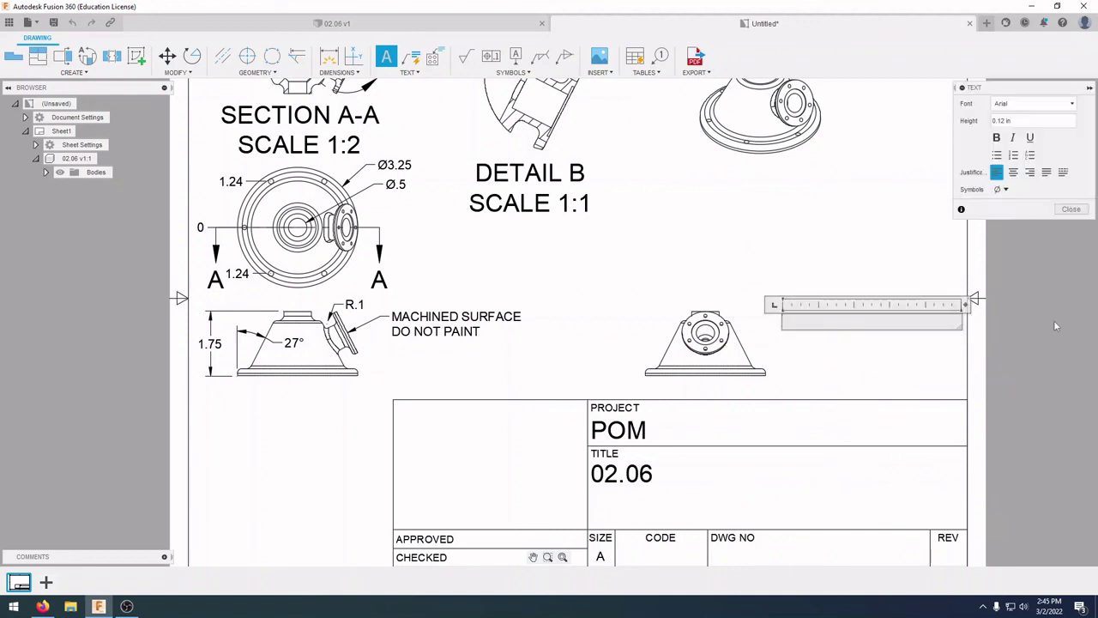
type("DO NOT PAIN")
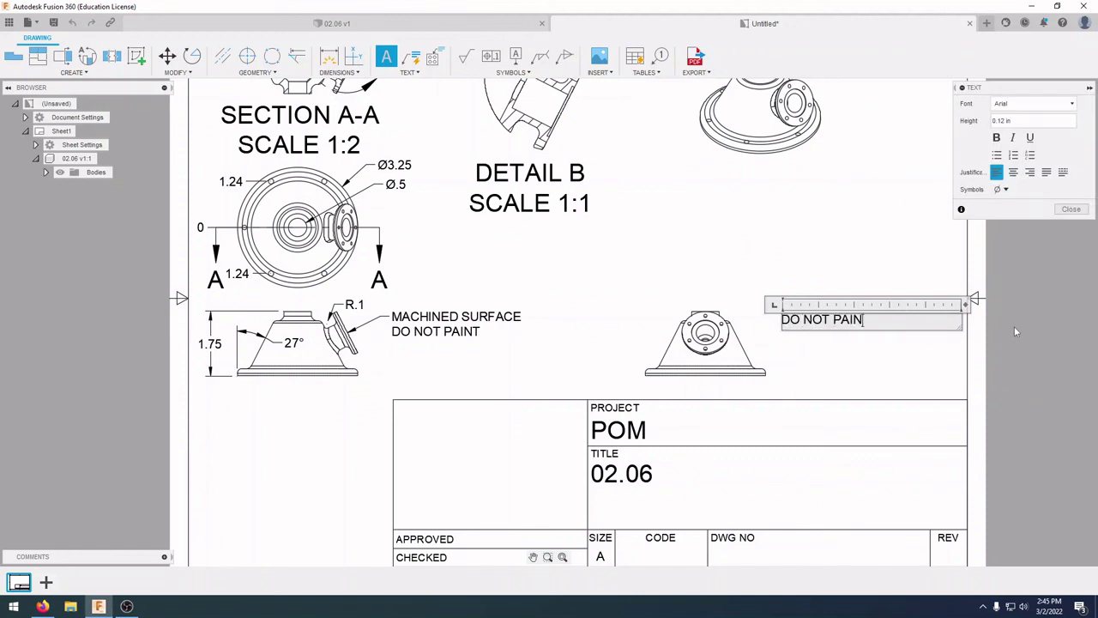
type("T MACHINED")
key("Return")
type("SURFACES")
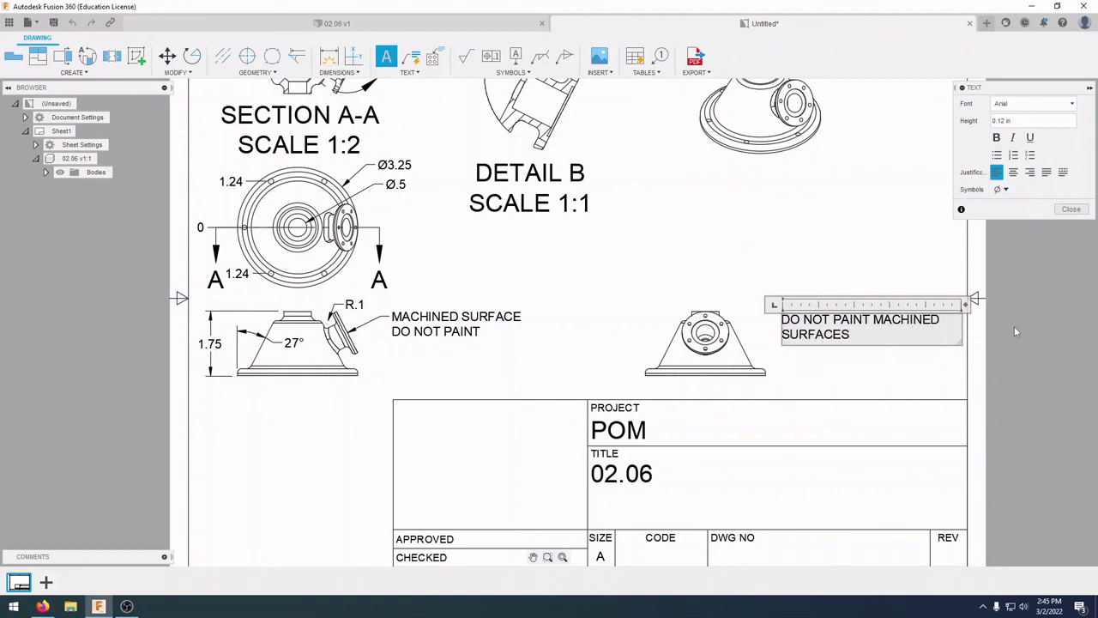
left_click(1071, 209)
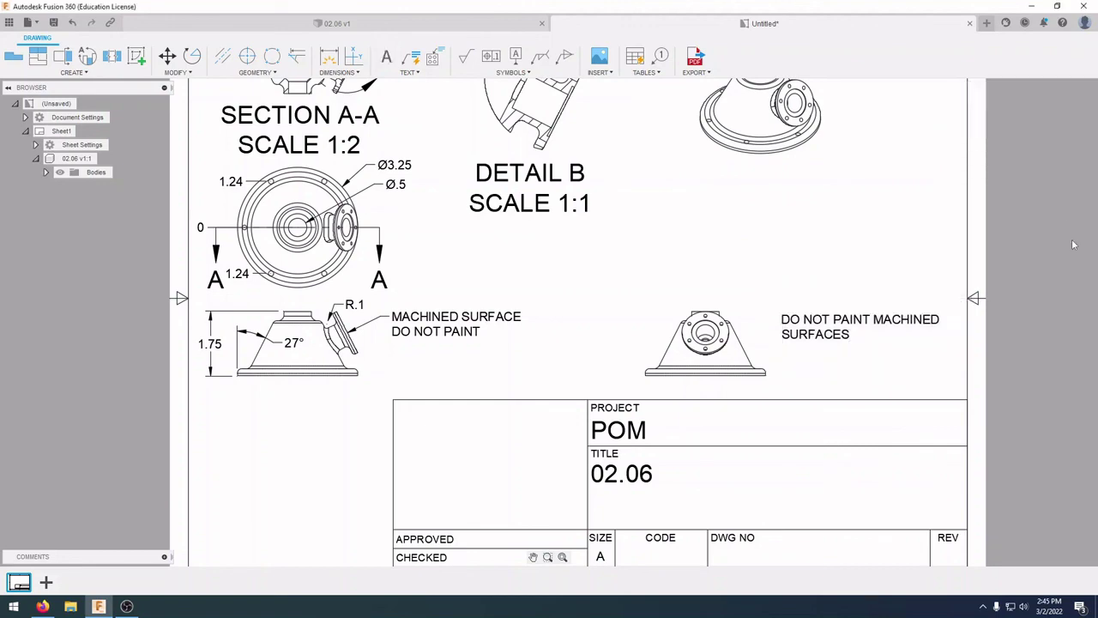
scroll(826, 277, "down", 5)
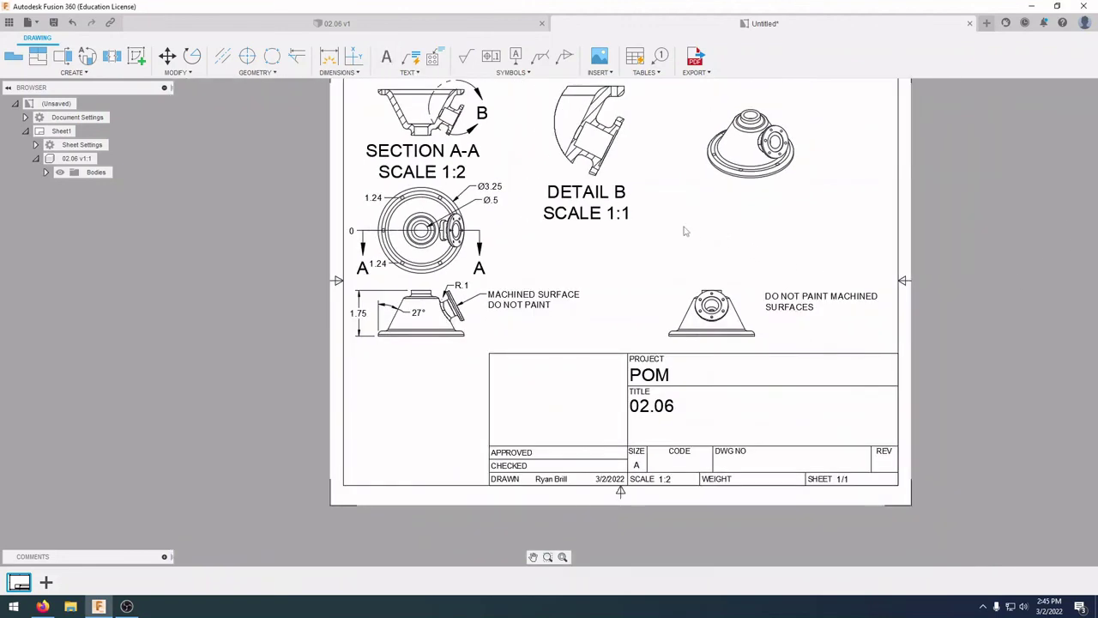
middle_click_drag(778, 289, 733, 273)
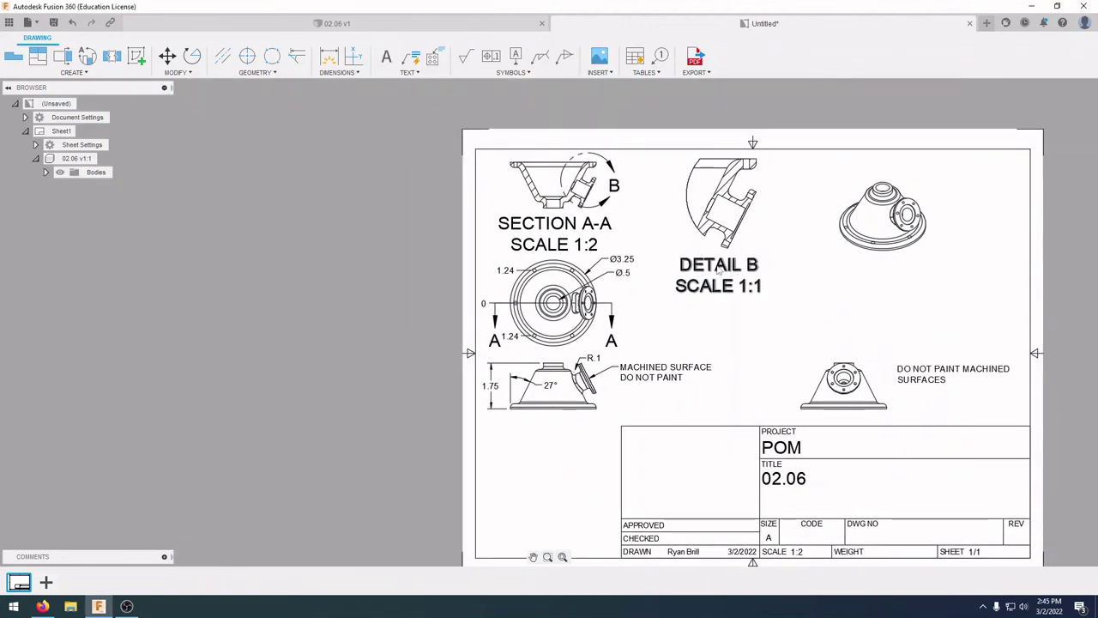